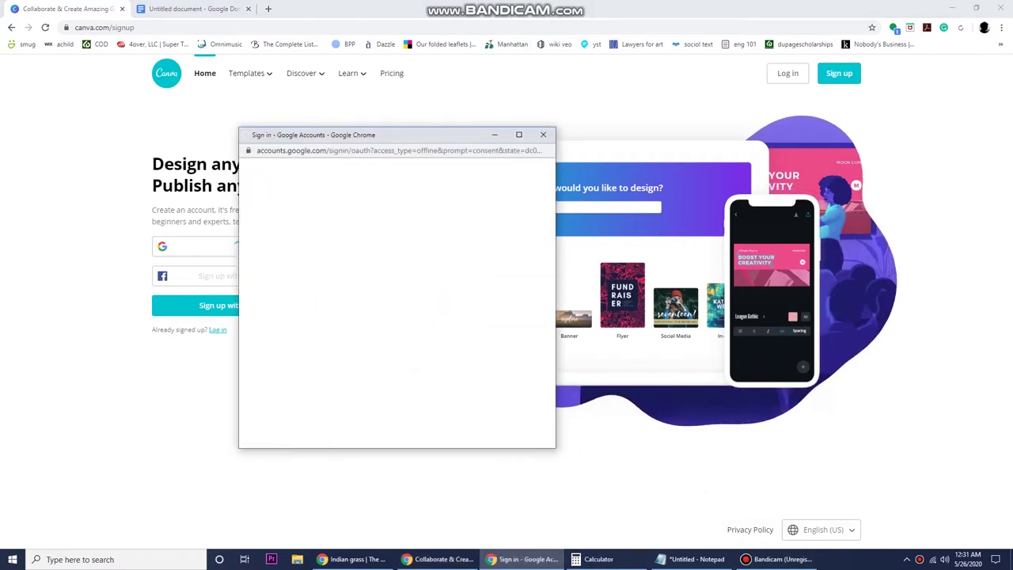
# Sign up with the Google account, choose Personal as the intended use, and skip the Pro trial offer
pyautogui.click(393, 349)
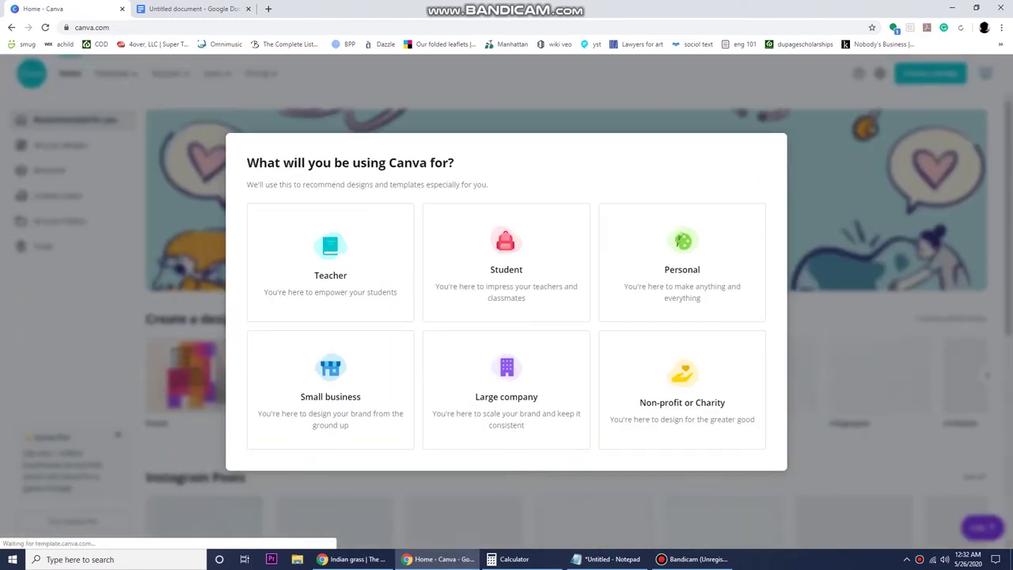
pyautogui.click(682, 262)
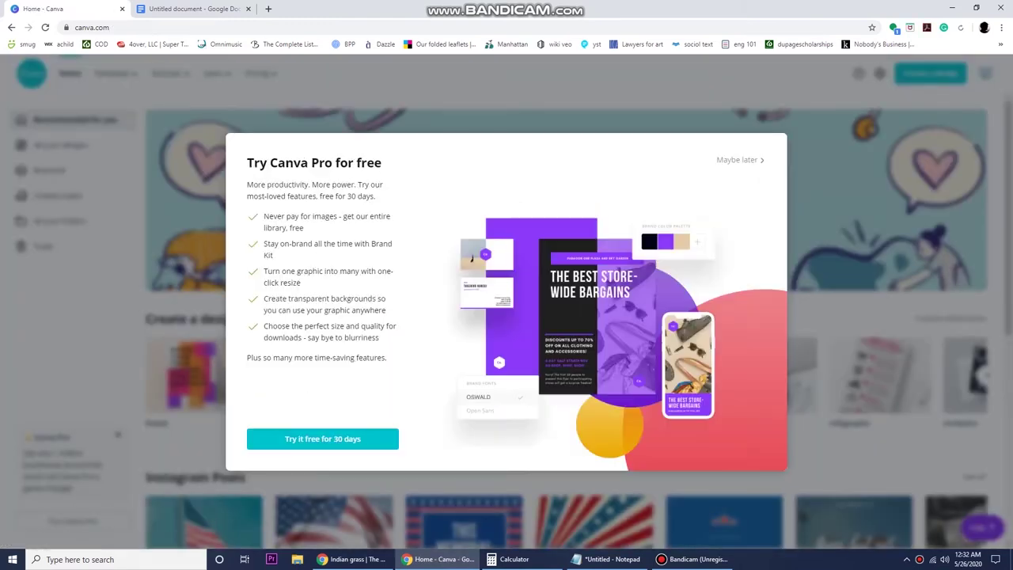
pyautogui.click(737, 160)
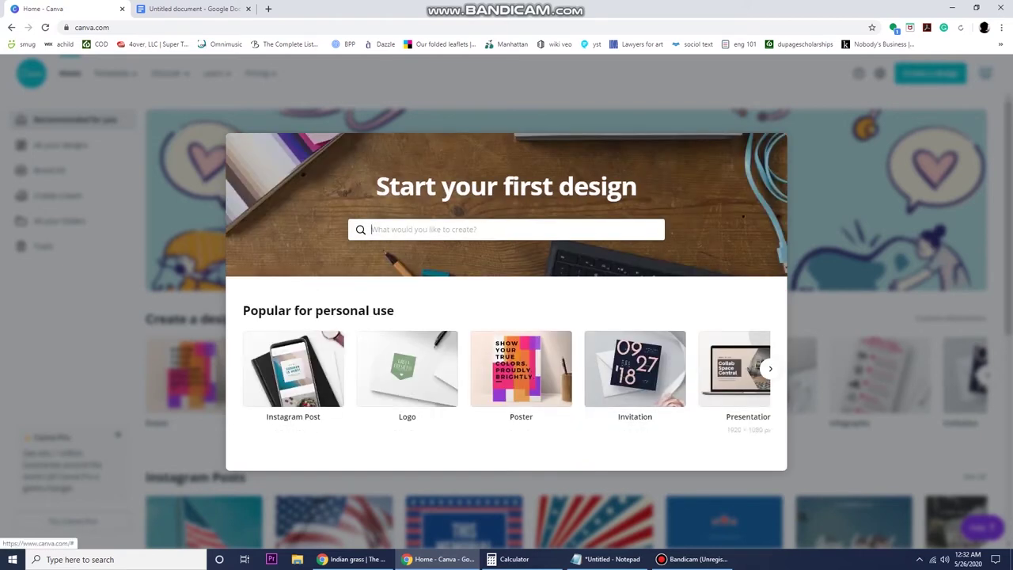
pyautogui.click(770, 369)
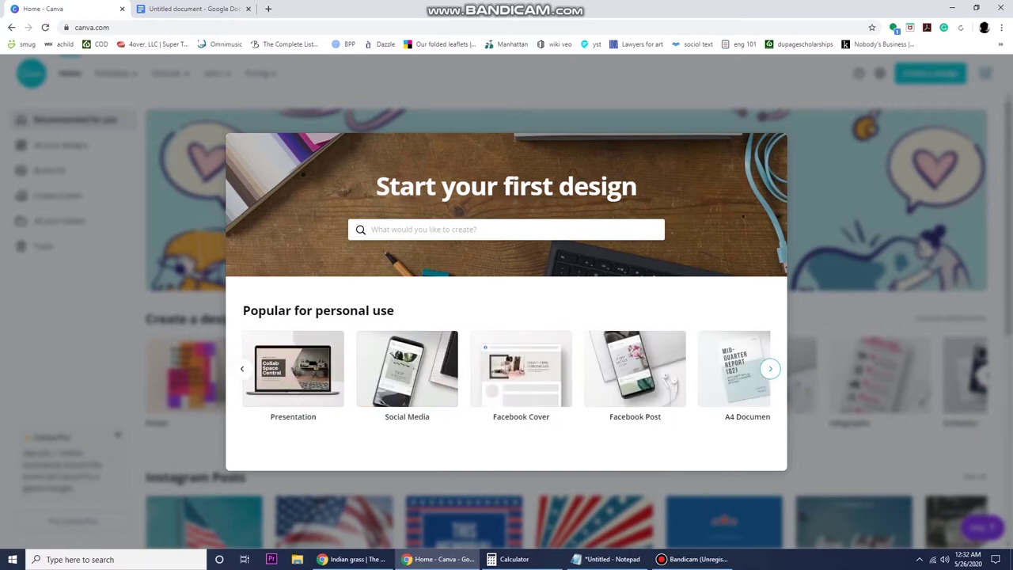
pyautogui.click(770, 369)
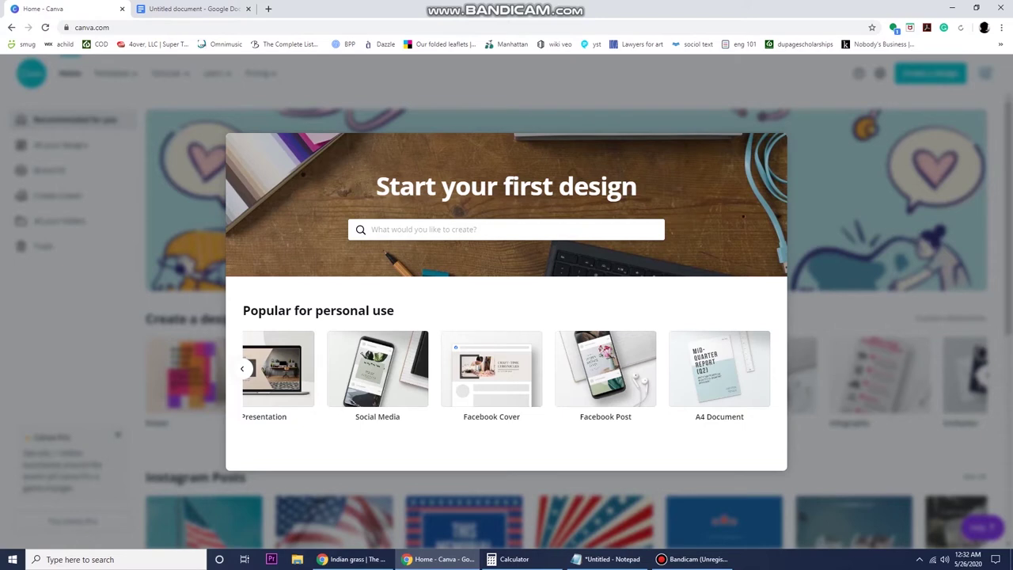
pyautogui.click(242, 368)
# Search the design types for "magazine" and start a new Magazine Cover design
pyautogui.click(444, 229)
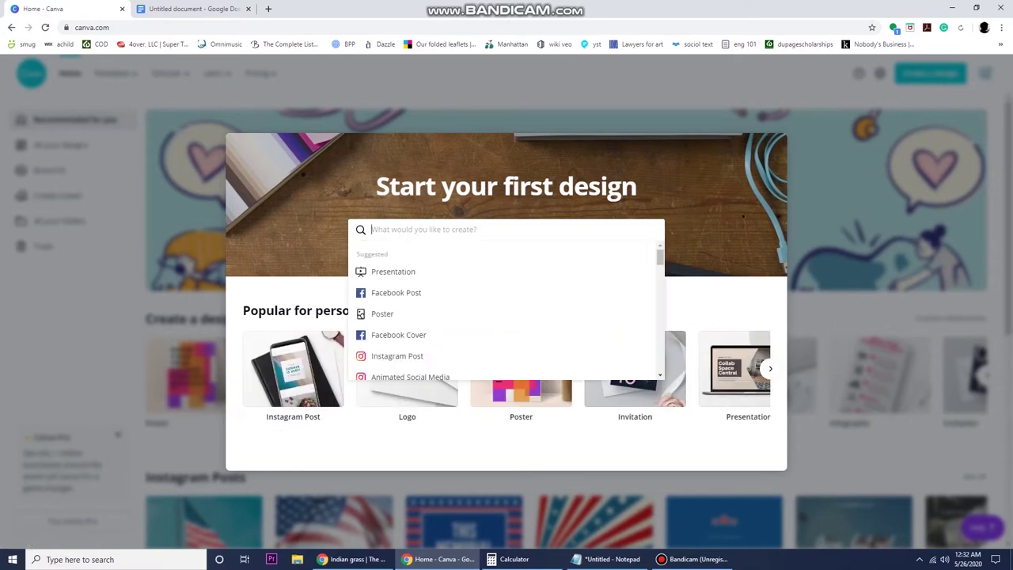
pyautogui.write('magazine')
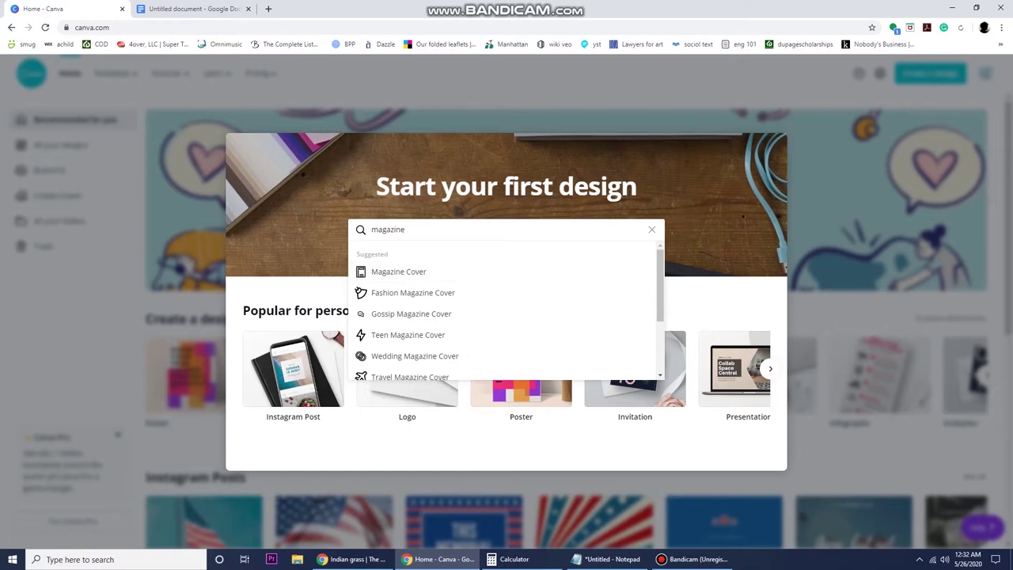
pyautogui.press('Down')
pyautogui.press('Down')
pyautogui.press('Down')
pyautogui.press('Down')
pyautogui.press('Down')
pyautogui.press('Down')
pyautogui.press('Down')
pyautogui.press('Down')
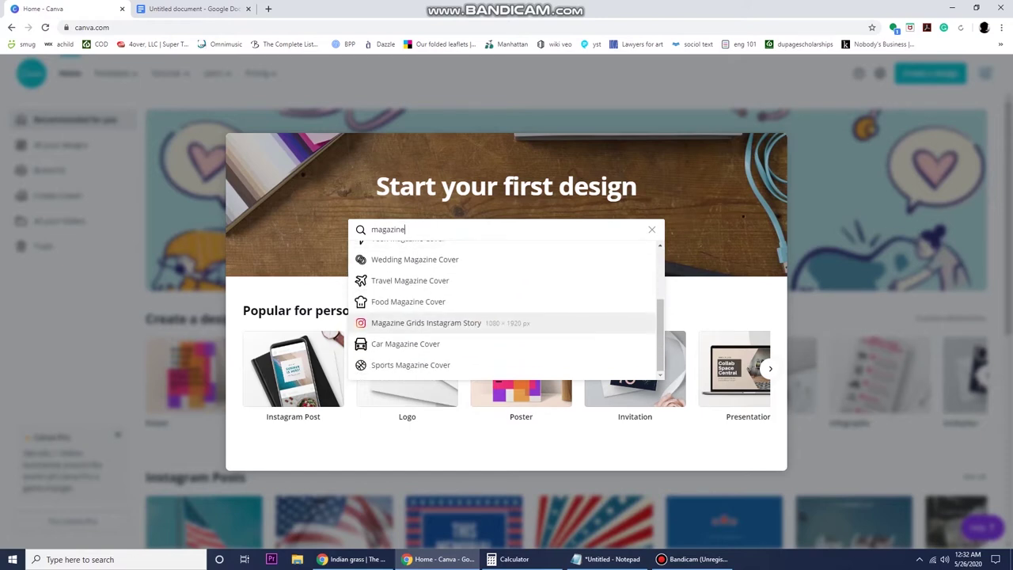
pyautogui.press('Up')
pyautogui.press('Up')
pyautogui.press('Up')
pyautogui.press('Up')
pyautogui.press('Up')
pyautogui.press('Up')
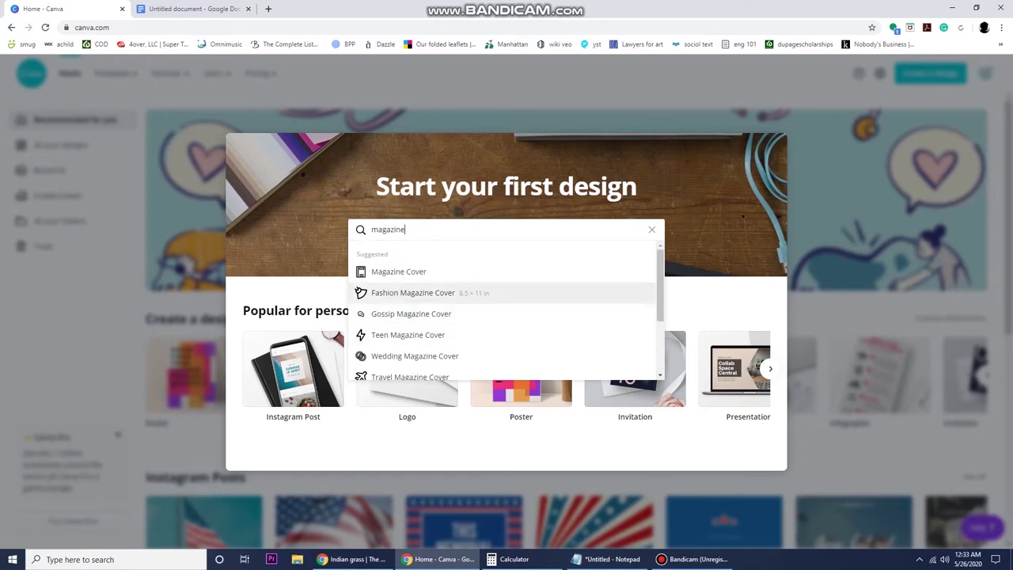
pyautogui.press('Up')
pyautogui.press('Return')
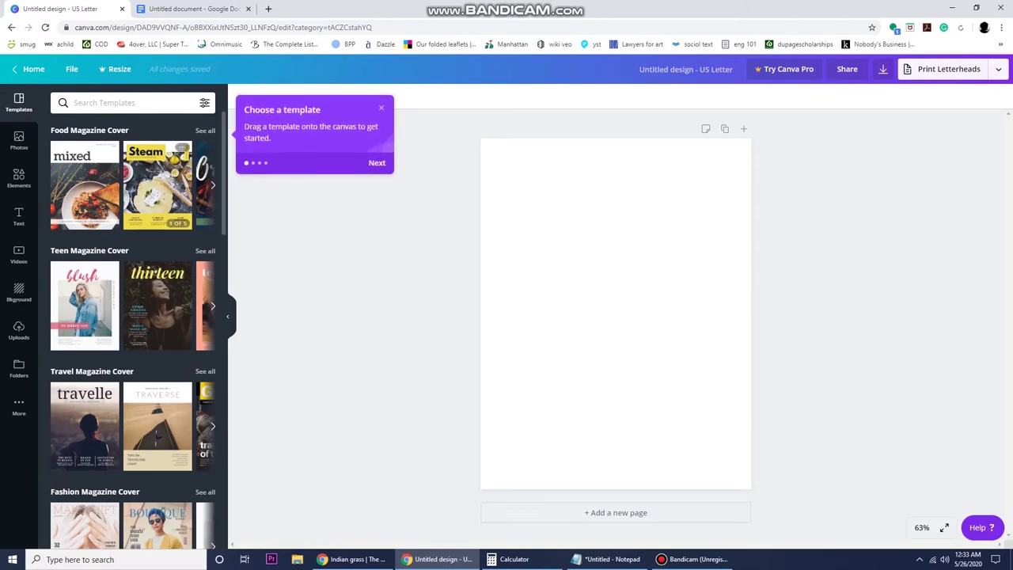
# Find the black-and-white MOZI magazine template among all results and apply it to the first page
pyautogui.scroll(-2, 158, 198)
pyautogui.click(213, 333)
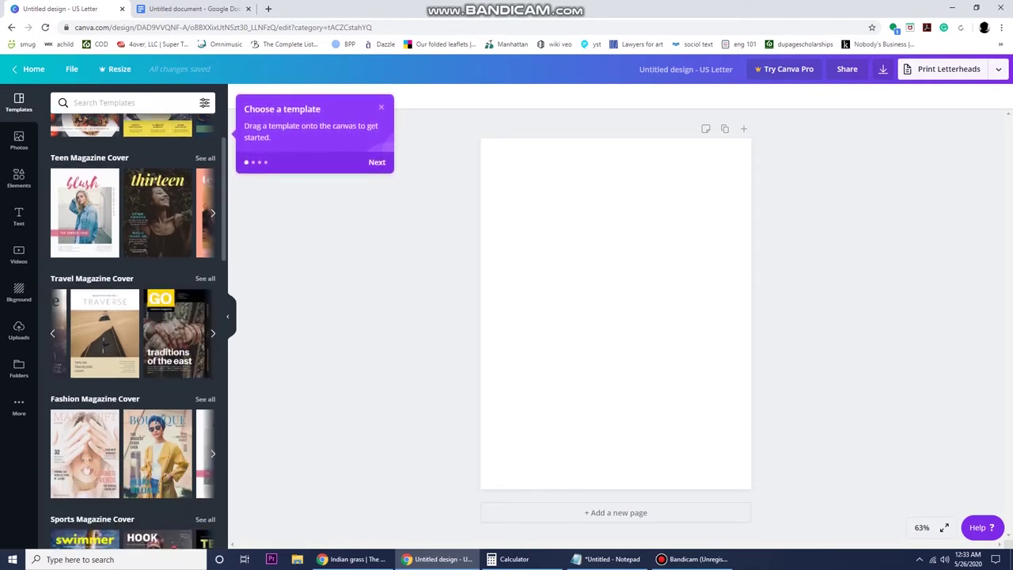
pyautogui.scroll(-3, 126, 316)
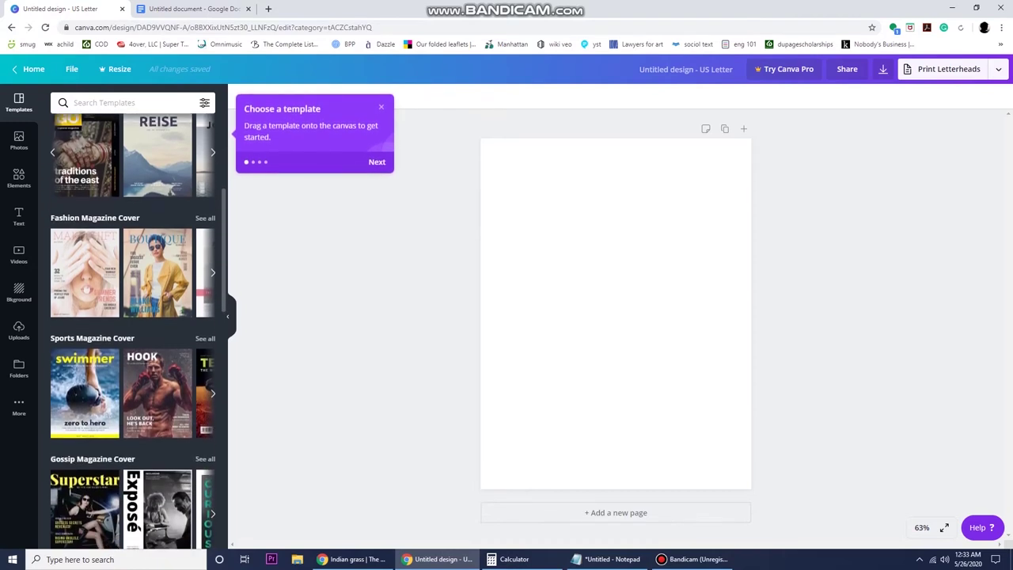
pyautogui.scroll(-4, 126, 317)
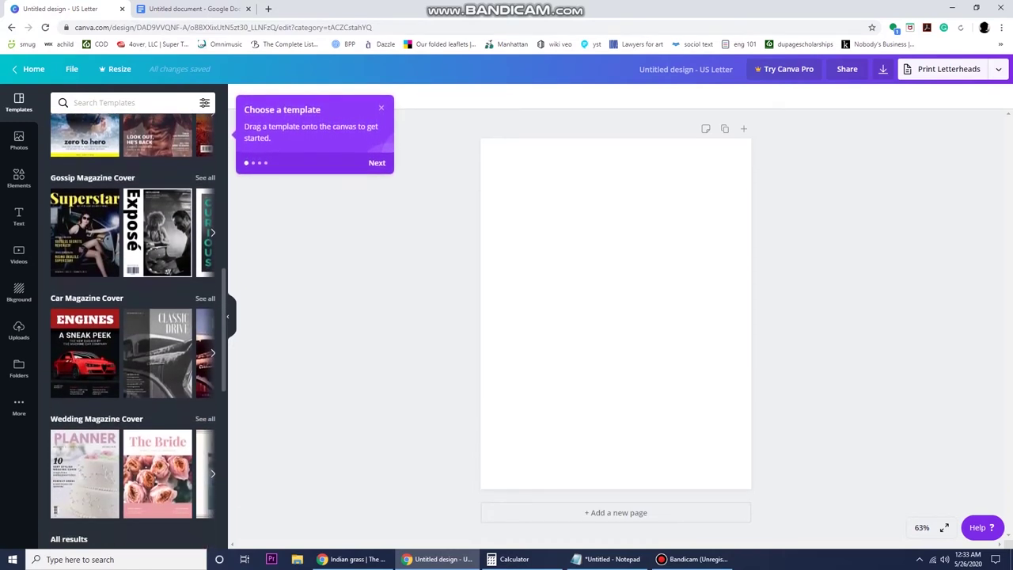
pyautogui.scroll(-5, 126, 317)
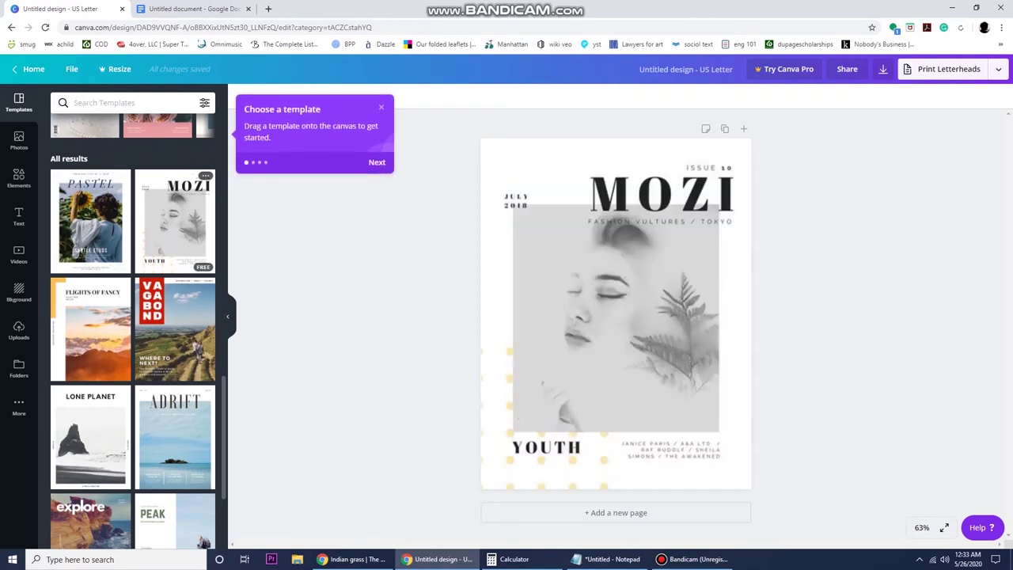
pyautogui.click(174, 221)
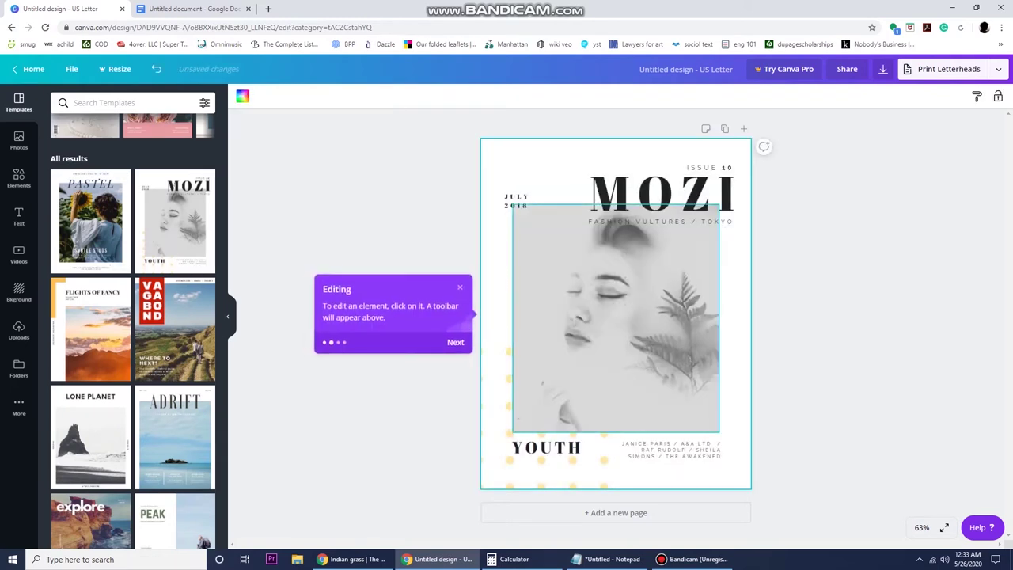
# Add a second page, search the templates for "flowers", and apply The Bride template to it
pyautogui.click(615, 513)
pyautogui.scroll(-5, 133, 331)
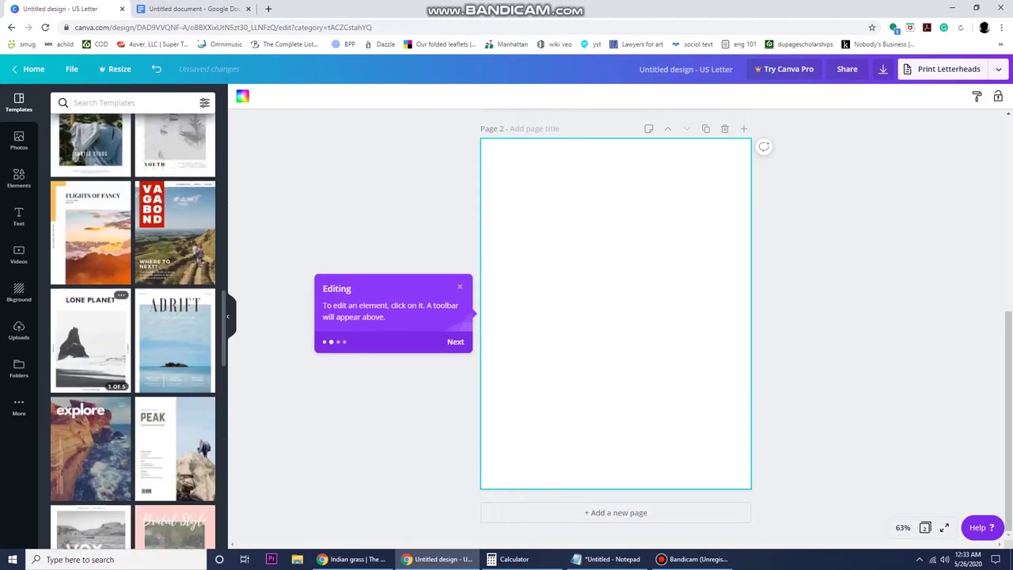
pyautogui.scroll(-5, 133, 331)
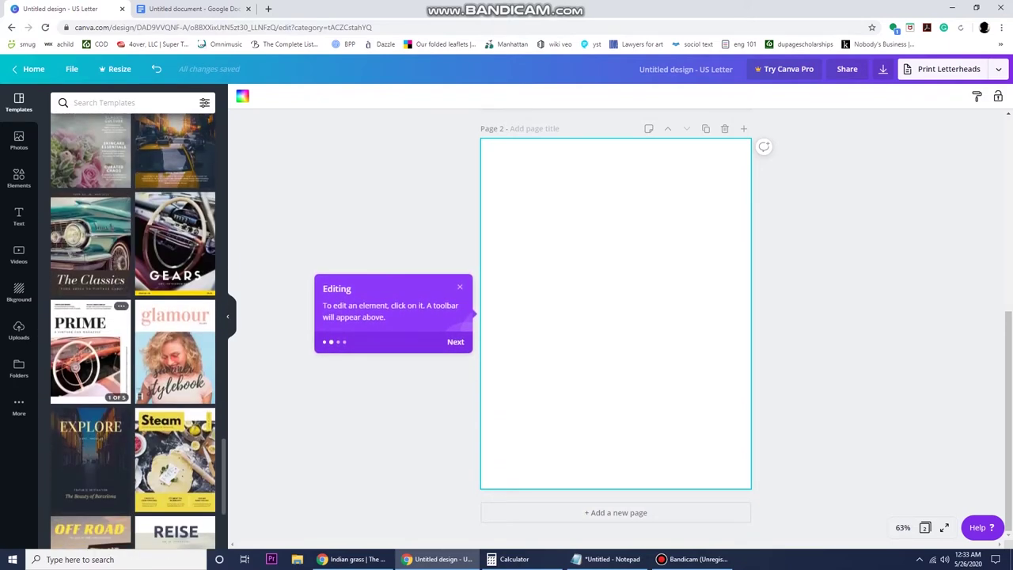
pyautogui.scroll(-7, 132, 331)
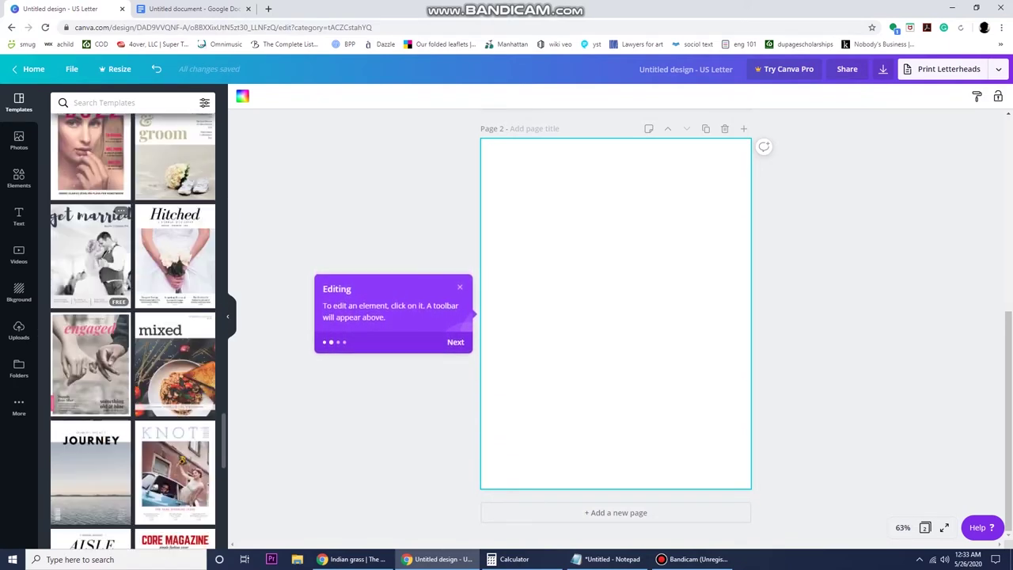
pyautogui.scroll(-10, 91, 419)
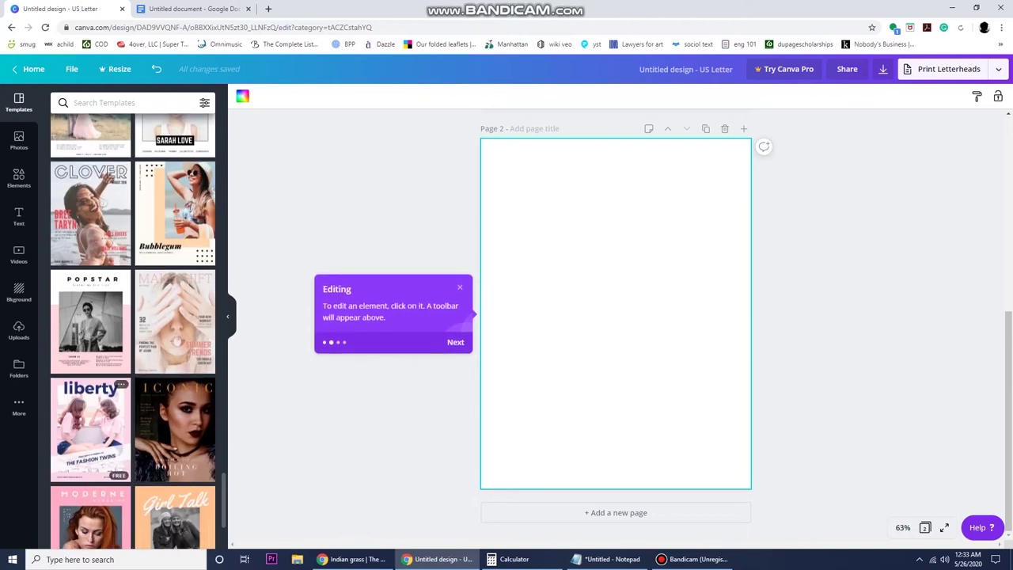
pyautogui.click(91, 332)
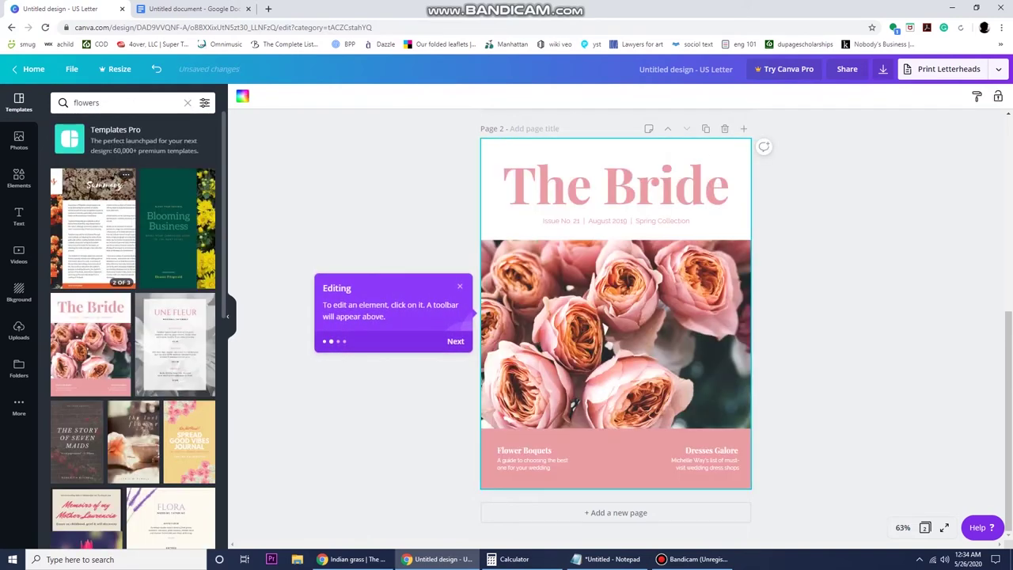
pyautogui.scroll(-3, 184, 317)
pyautogui.click(189, 230)
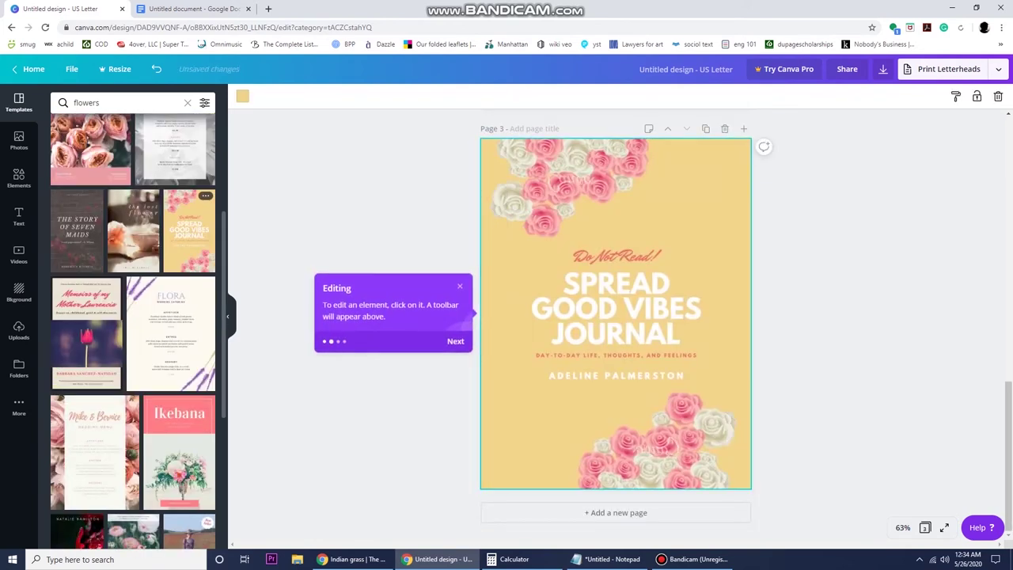
pyautogui.click(725, 129)
# Add a third page and apply the Whirlwind template with the red flower background to it
pyautogui.scroll(-5, 180, 451)
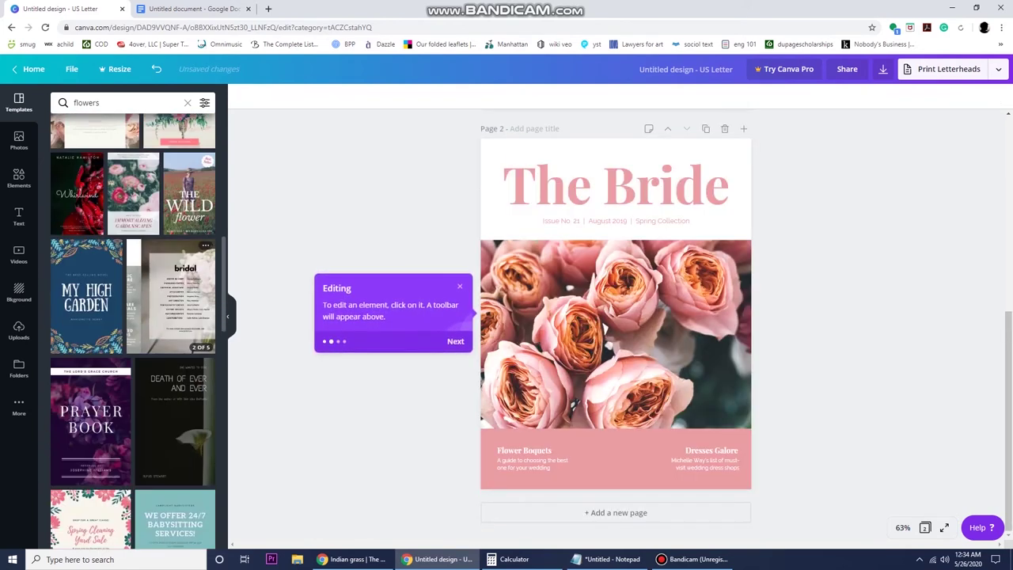
pyautogui.click(616, 513)
pyautogui.click(77, 192)
pyautogui.scroll(-15, 133, 317)
pyautogui.scroll(-8, 133, 331)
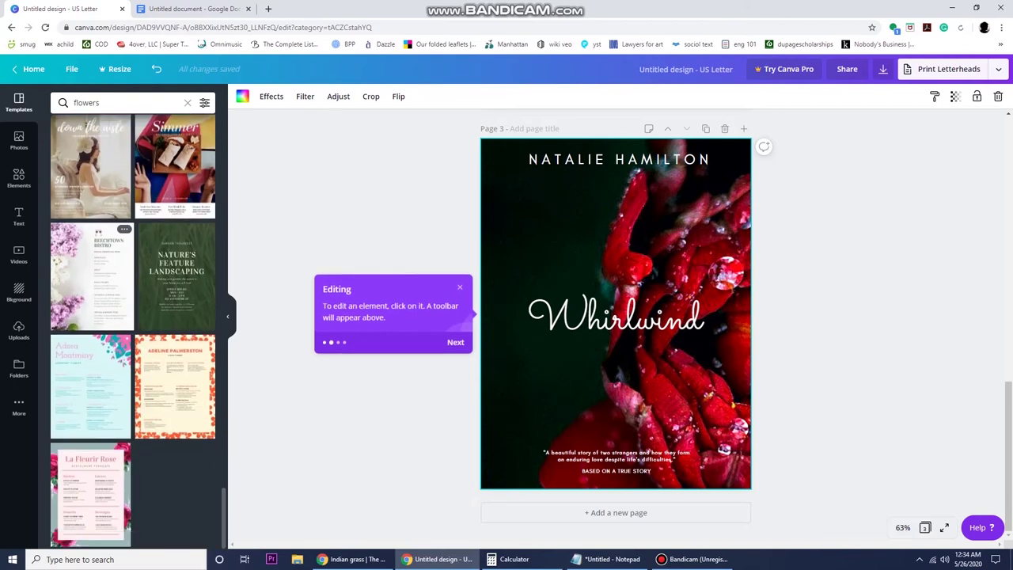
pyautogui.scroll(3, 616, 316)
pyautogui.scroll(8, 616, 317)
pyautogui.scroll(-10, 615, 316)
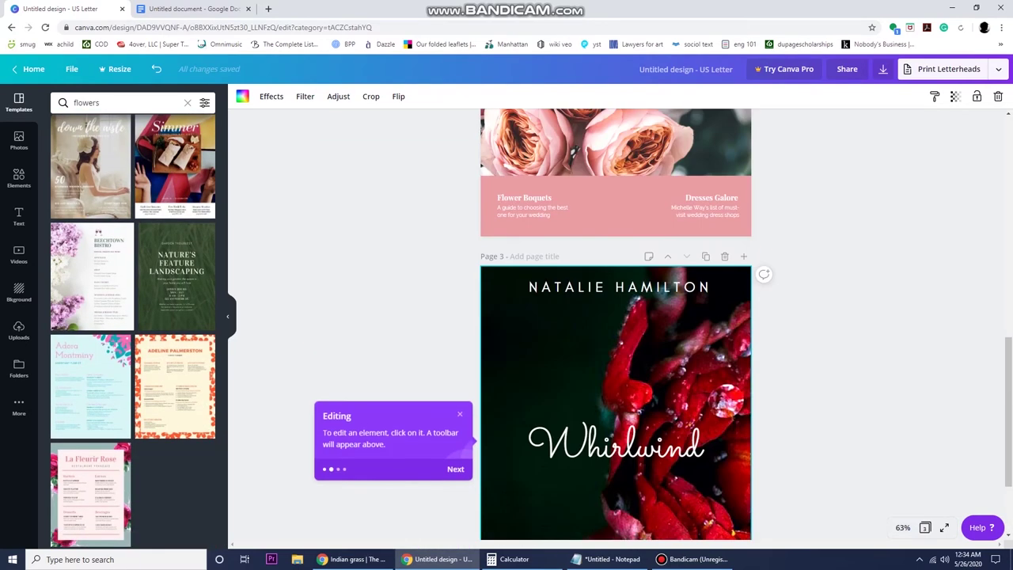
# Search the photos for "flowers" and replace the portrait on page 1 with the pink flower field photo
pyautogui.scroll(4, 616, 316)
pyautogui.scroll(6, 615, 324)
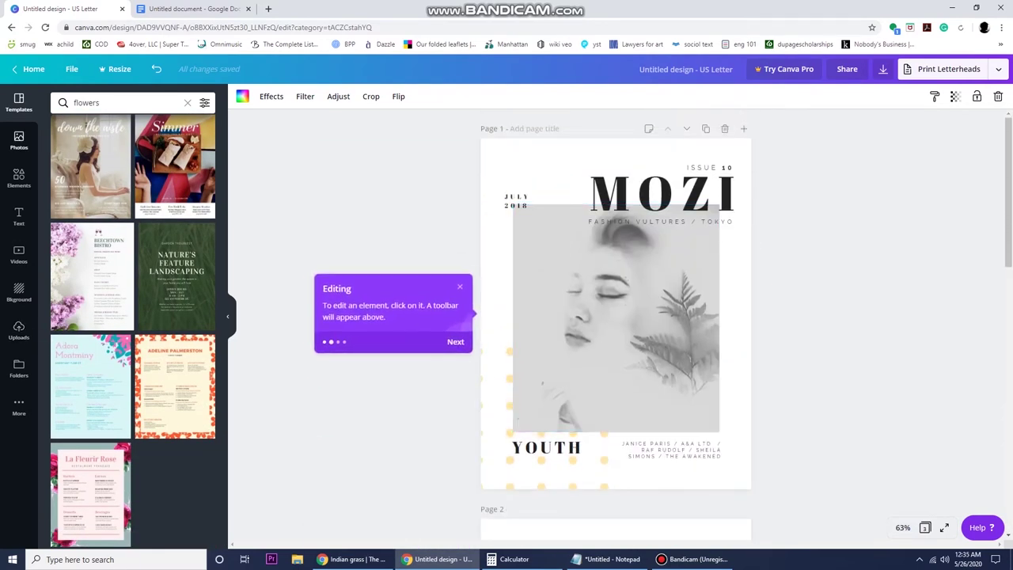
pyautogui.write('flowe')
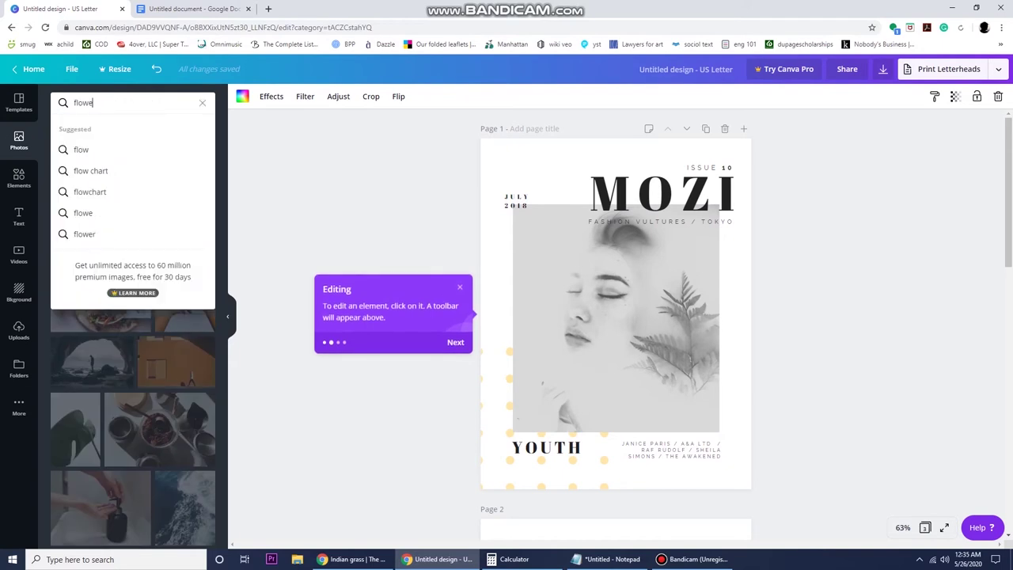
pyautogui.write('rs')
pyautogui.press('Return')
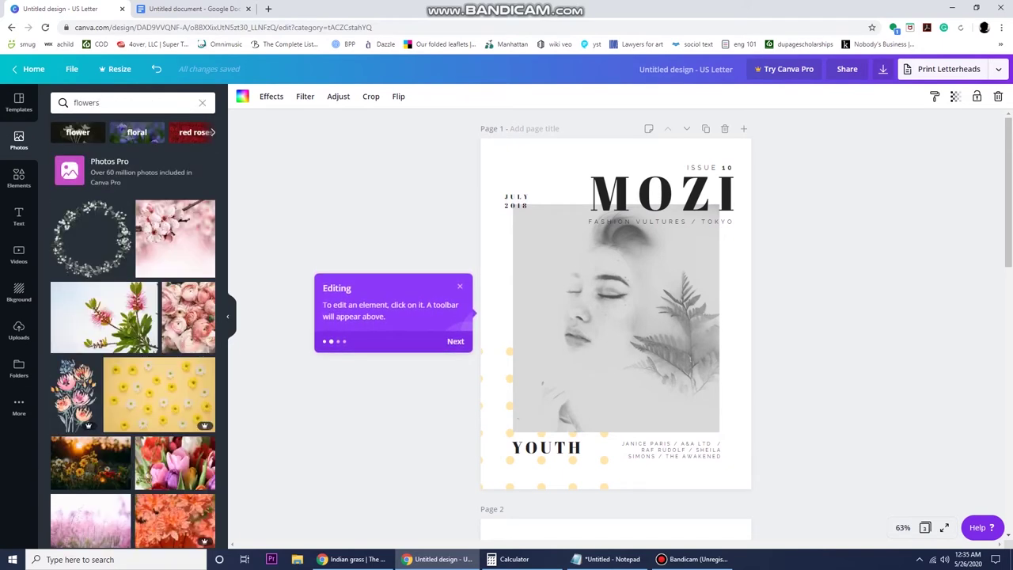
pyautogui.scroll(-2, 91, 308)
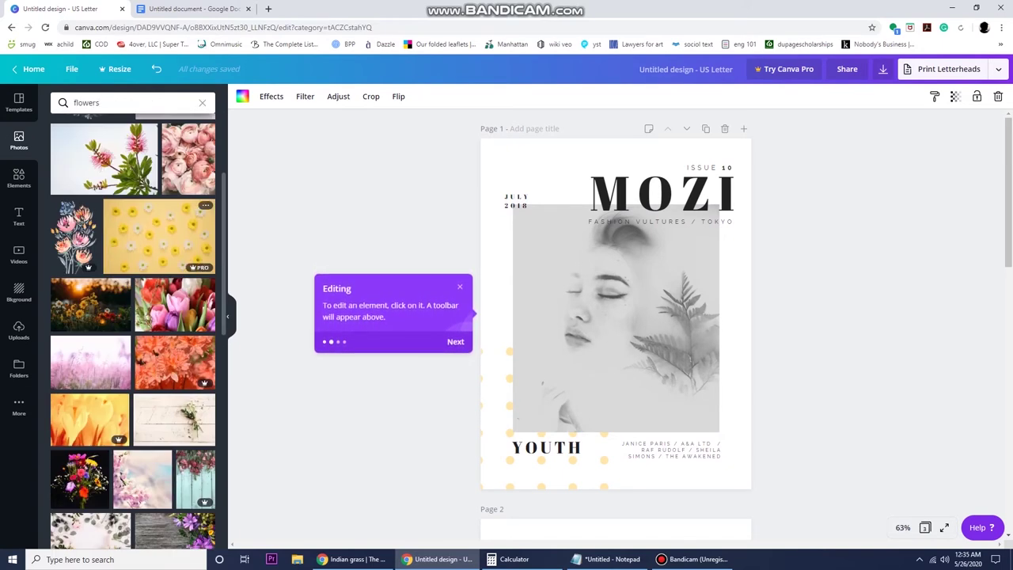
pyautogui.click(158, 237)
pyautogui.moveTo(90, 362); pyautogui.dragTo(616, 316)
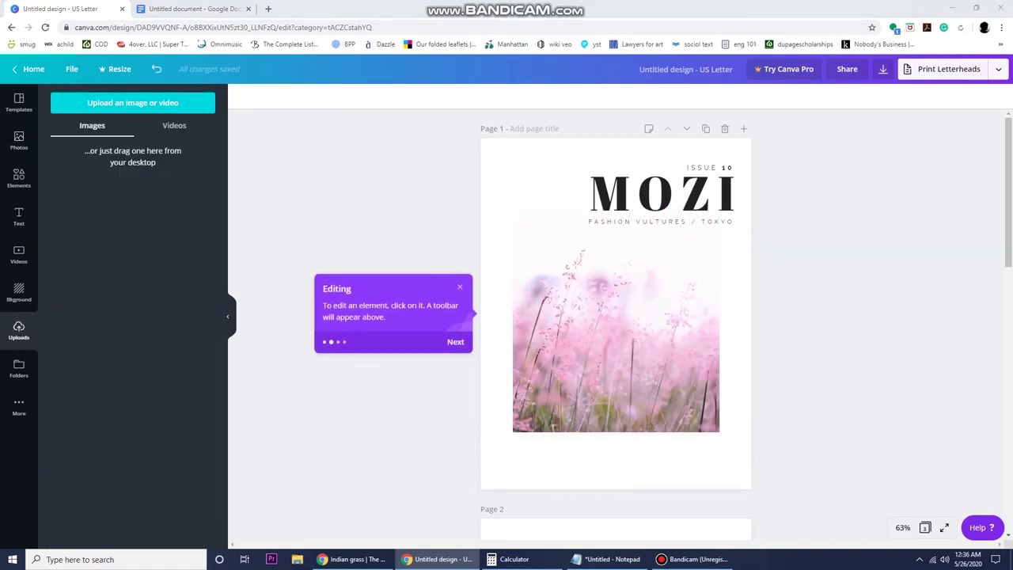
# Upload the flower photos dated today and yesterday from Downloads, and replace page 1's picture with the field photo of tall purple flower spikes
pyautogui.click(133, 103)
pyautogui.moveTo(1008, 544); pyautogui.dragTo(536, 411)
pyautogui.click(47, 285)
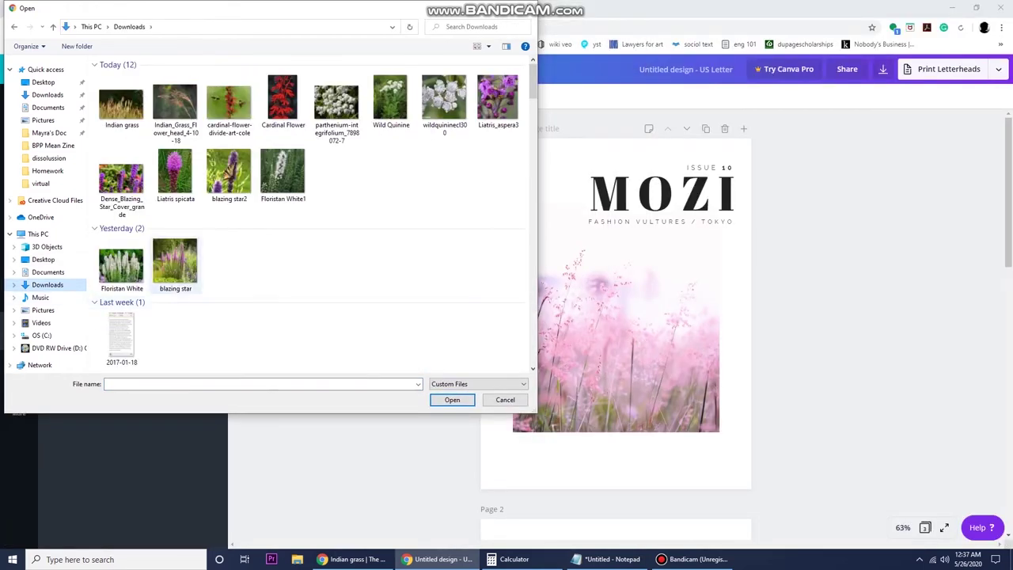
pyautogui.moveTo(515, 290); pyautogui.dragTo(103, 77)
pyautogui.press('Return')
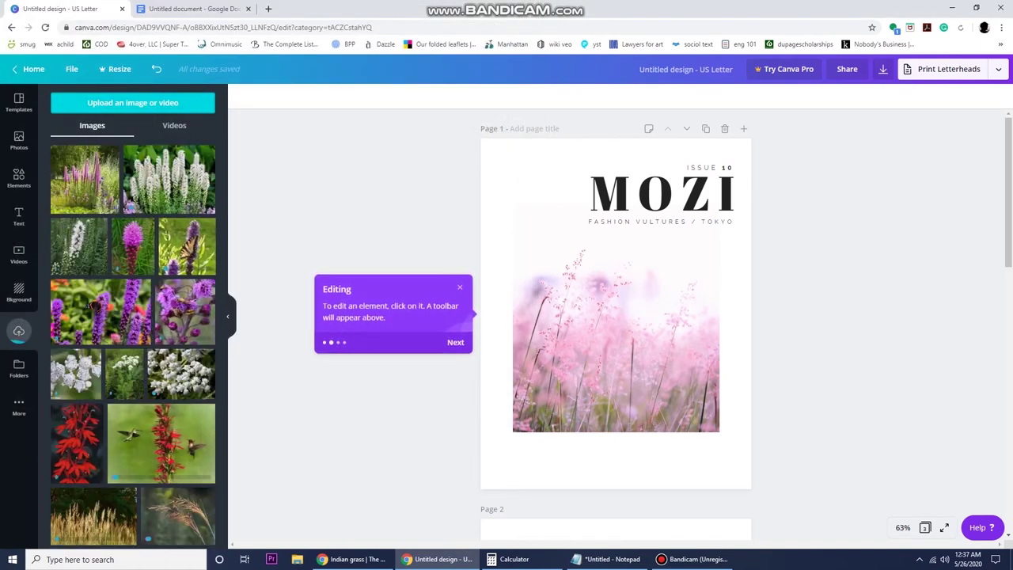
pyautogui.moveTo(85, 180); pyautogui.dragTo(620, 348)
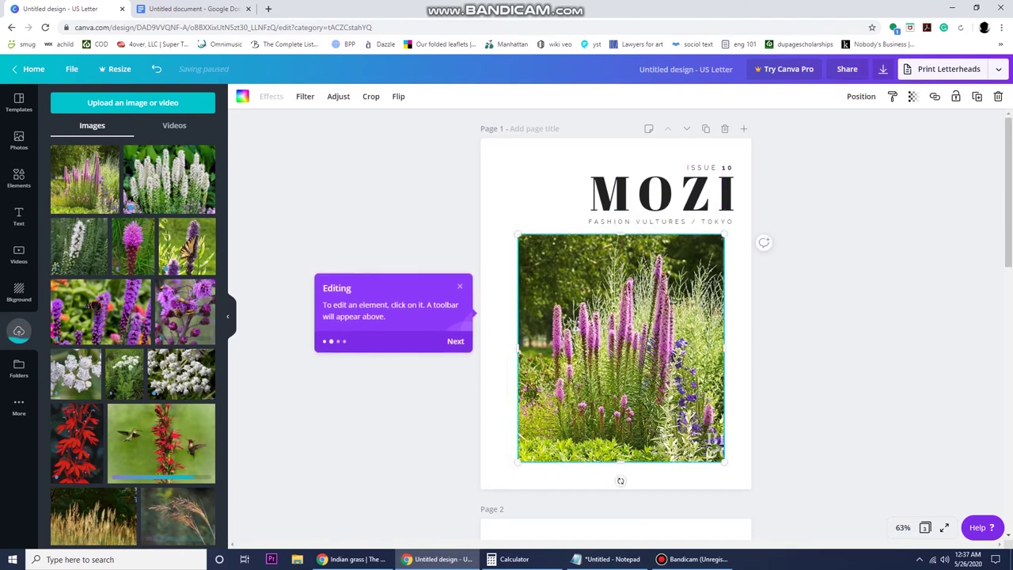
pyautogui.click(799, 348)
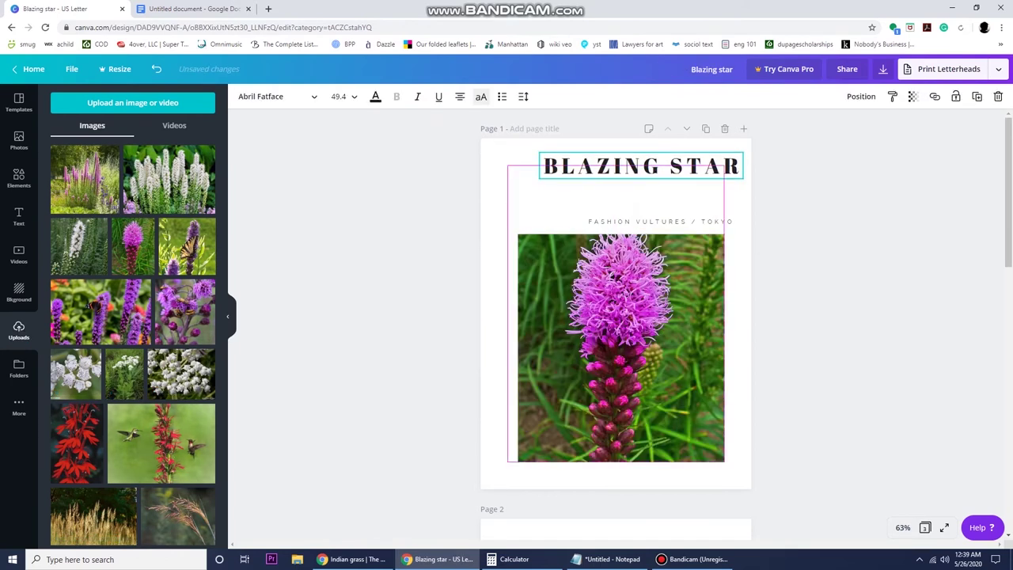
# Move the subtitle up under the BLAZING STAR title, and shift and resize the flower photo to fill the space below
pyautogui.click(659, 221)
pyautogui.moveTo(659, 222); pyautogui.dragTo(656, 189)
pyautogui.moveTo(617, 277); pyautogui.dragTo(623, 250)
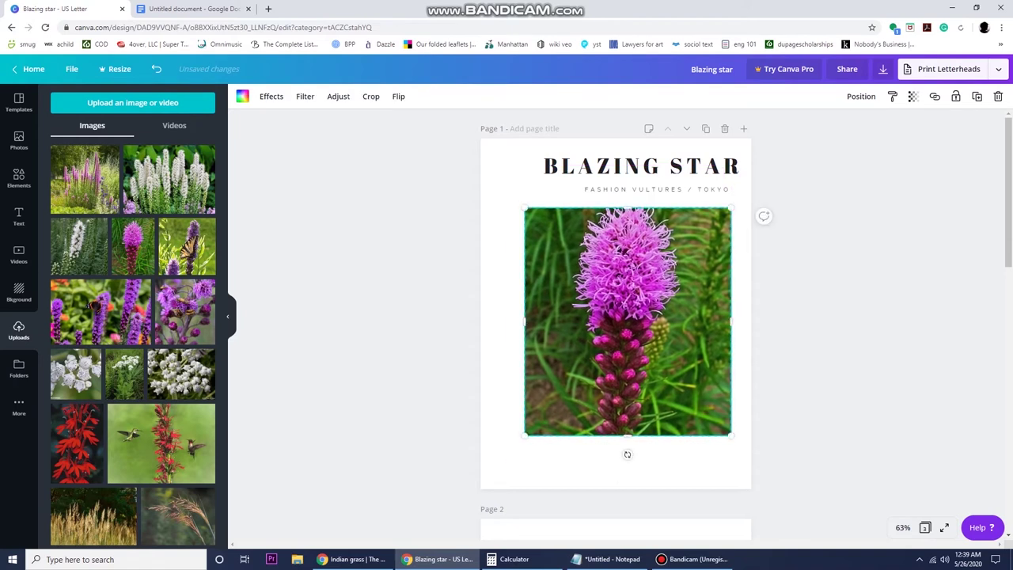
pyautogui.moveTo(545, 436); pyautogui.dragTo(509, 482)
pyautogui.moveTo(602, 372); pyautogui.dragTo(607, 370)
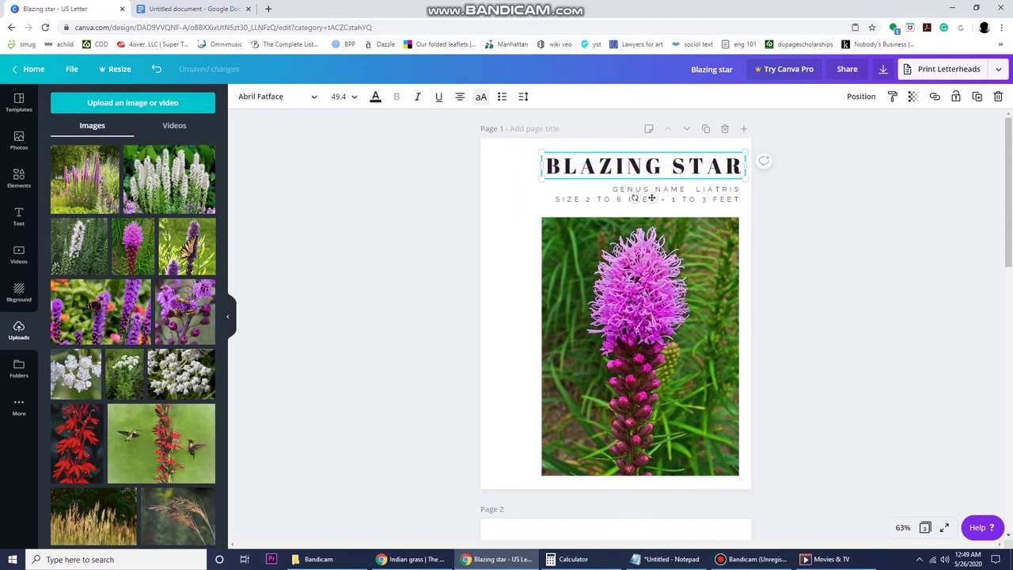
# Connect the Color Mix effect for page 1's flower photo and show its complete set of presets
pyautogui.click(657, 195)
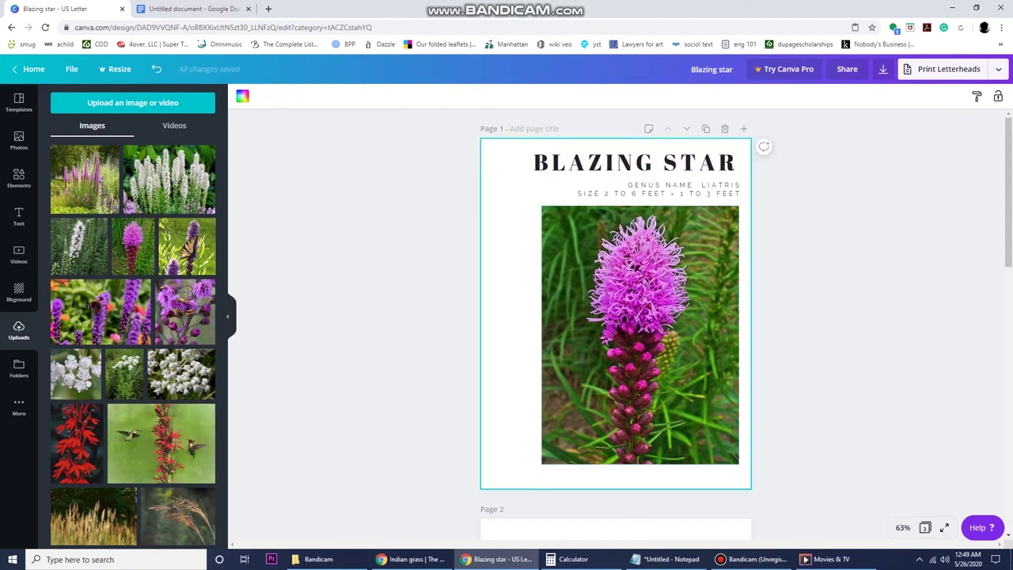
pyautogui.click(640, 335)
pyautogui.click(270, 96)
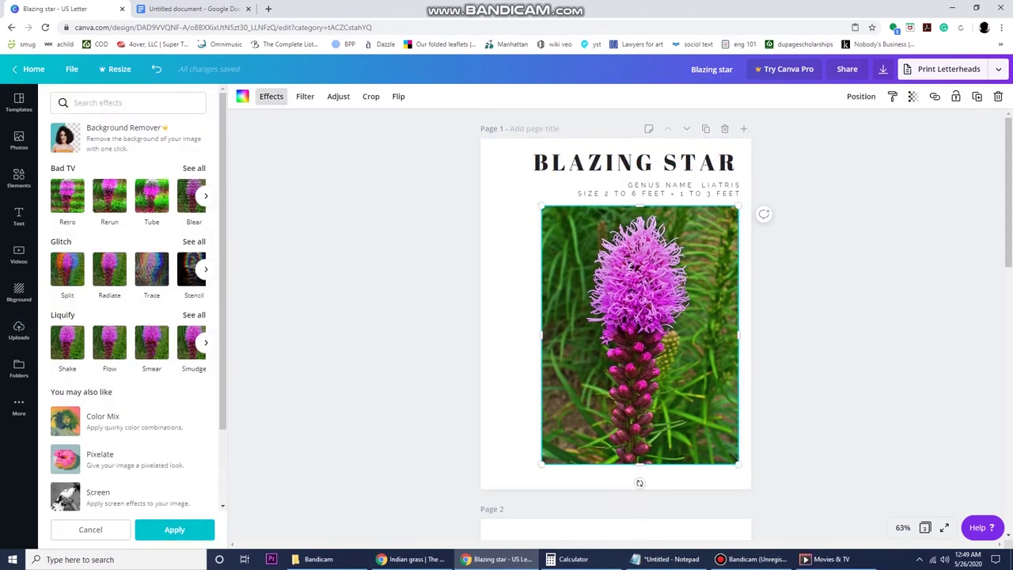
pyautogui.scroll(-2, 95, 301)
pyautogui.click(102, 328)
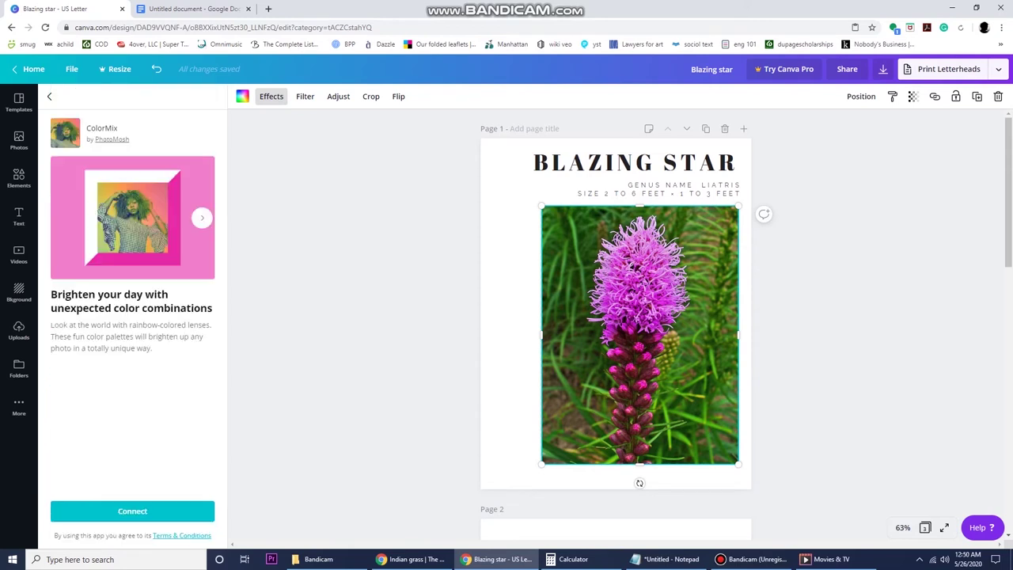
pyautogui.click(133, 511)
pyautogui.scroll(-2, 131, 474)
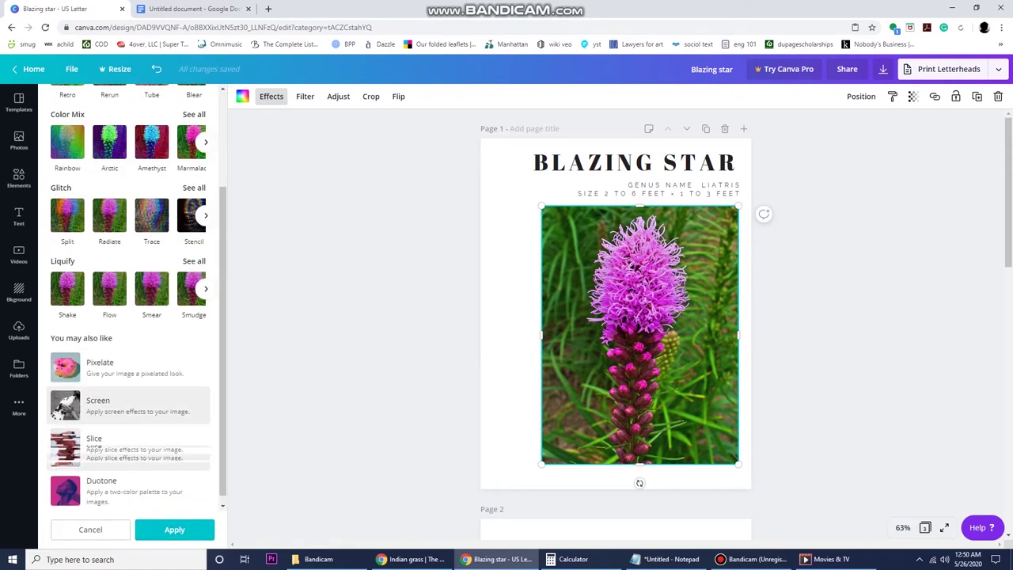
pyautogui.scroll(5, 130, 317)
pyautogui.click(194, 242)
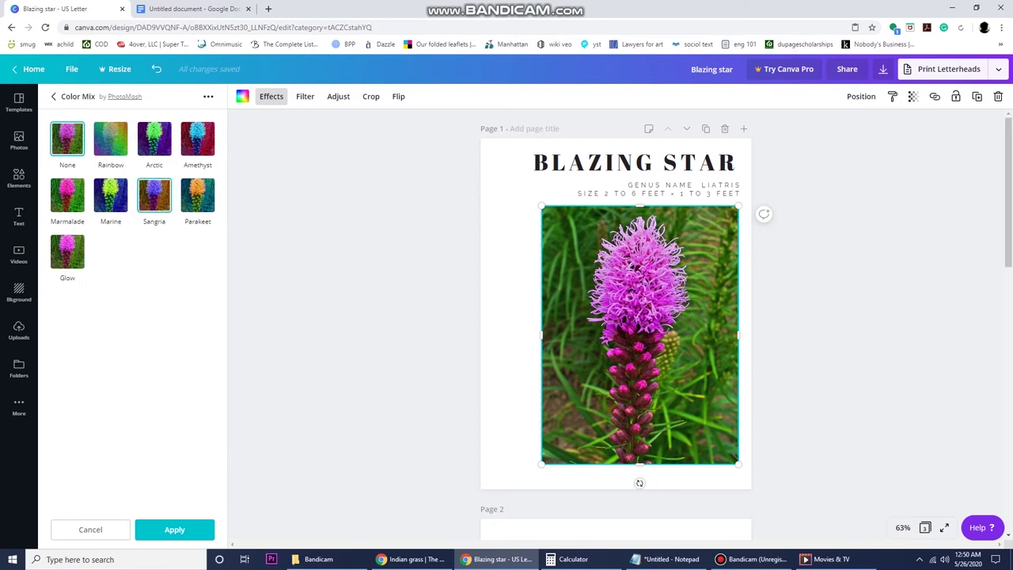
# Try several Color Mix presets on the flower photo, including Rainbow and Glow, and settle on Marmalade
pyautogui.click(154, 195)
pyautogui.click(110, 196)
pyautogui.click(111, 140)
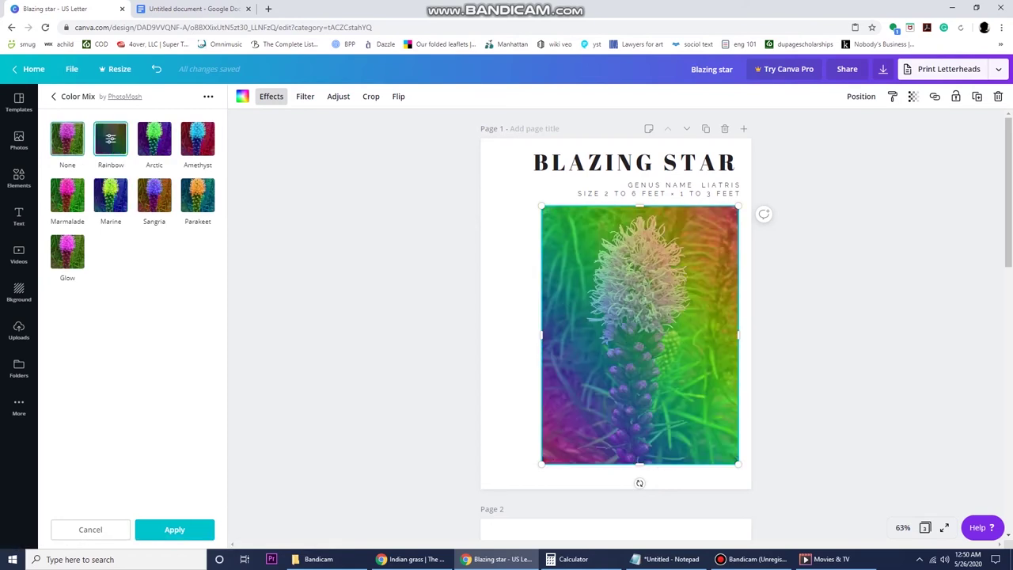
pyautogui.click(67, 139)
pyautogui.click(154, 140)
pyautogui.click(67, 196)
pyautogui.click(68, 252)
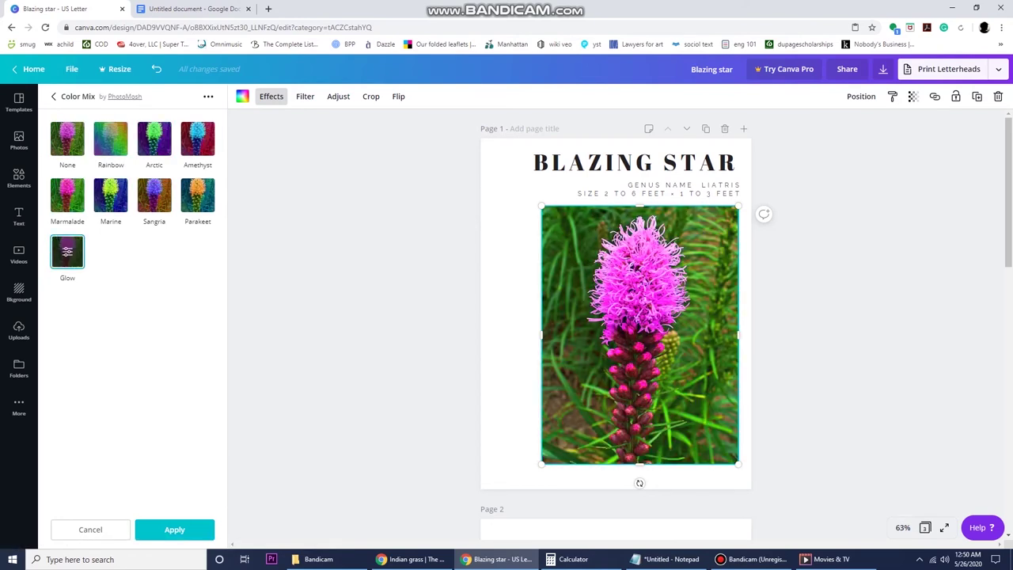
pyautogui.click(68, 196)
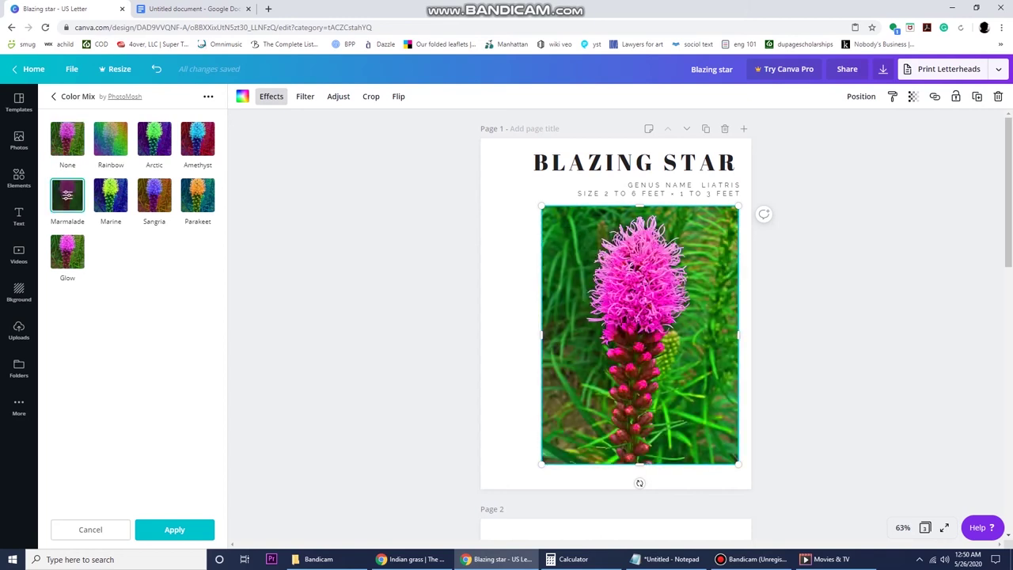
# Try the Dare filter on the flower photo, lower its intensity, and set the filter back to None
pyautogui.click(304, 96)
pyautogui.click(201, 292)
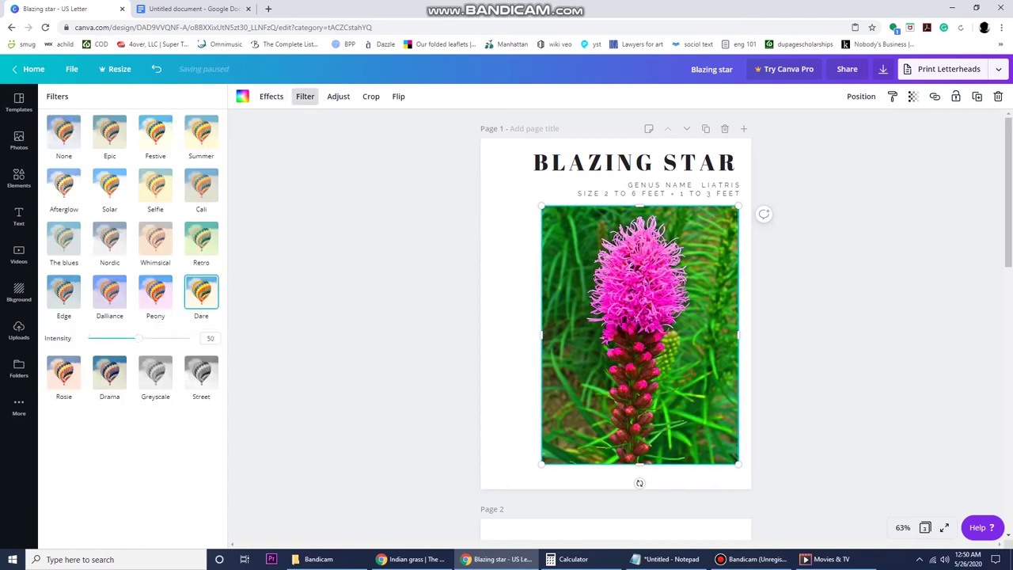
pyautogui.moveTo(139, 338); pyautogui.dragTo(89, 338)
pyautogui.click(64, 132)
# Try adjusting the flower photo's contrast and brightness
pyautogui.click(337, 96)
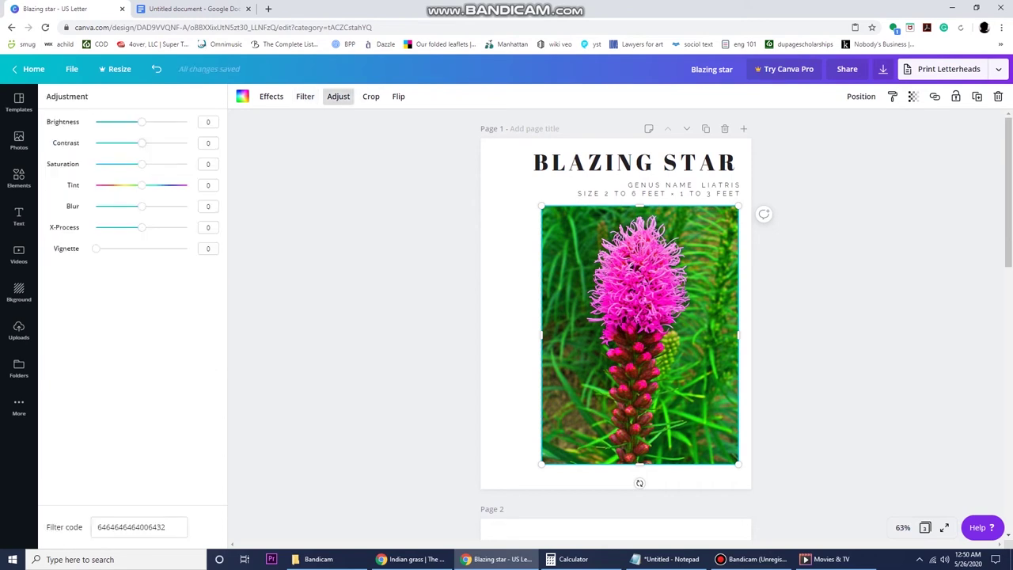
pyautogui.moveTo(141, 143); pyautogui.dragTo(142, 121)
pyautogui.click(338, 95)
# Try flipping the flower photo horizontally and vertically, and undo the flips
pyautogui.click(398, 96)
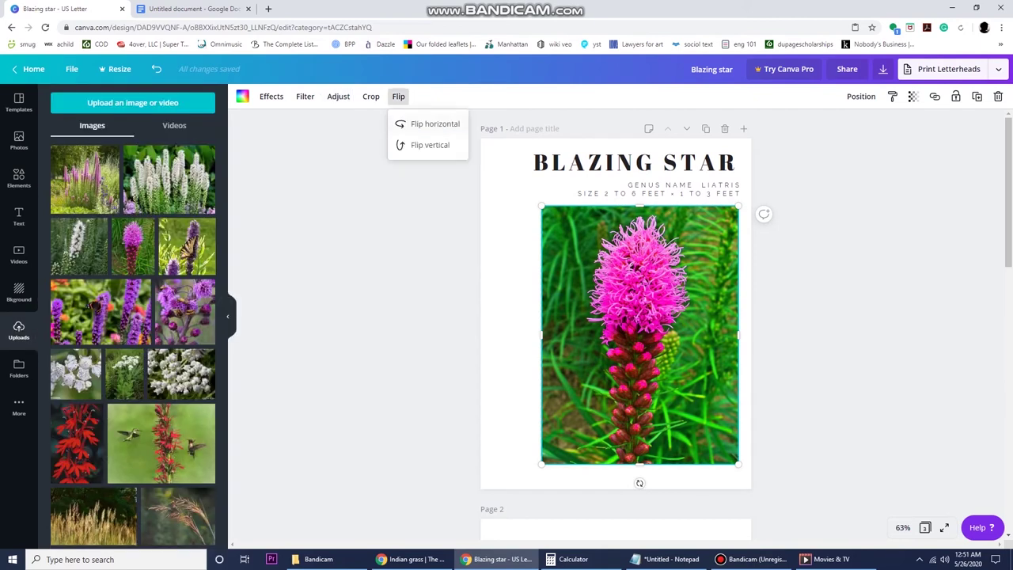
pyautogui.click(434, 123)
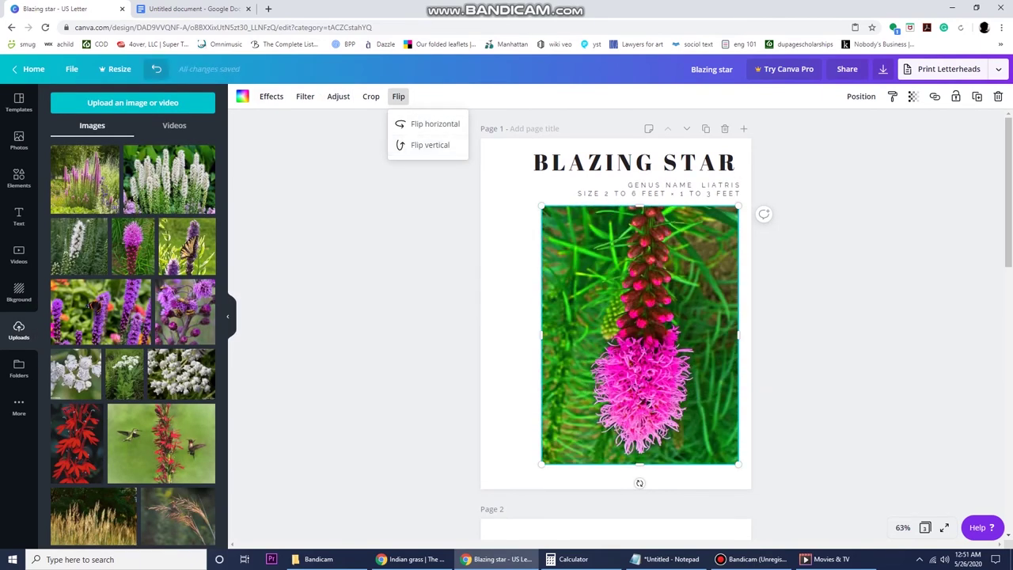
pyautogui.click(156, 69)
pyautogui.click(348, 214)
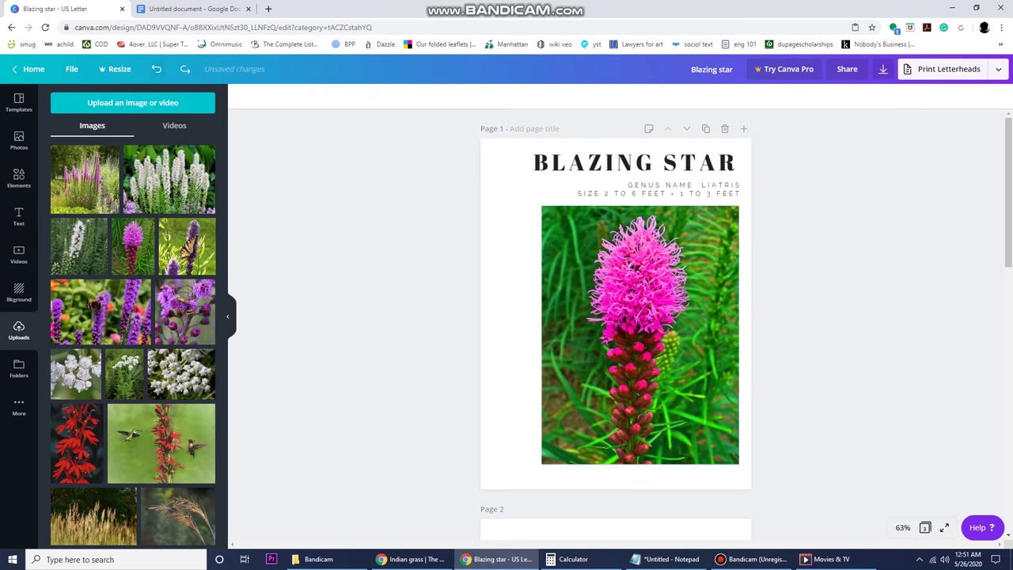
# Try aligning the flower photo to the middle and top of page 1, and undo the alignment
pyautogui.click(639, 334)
pyautogui.click(861, 96)
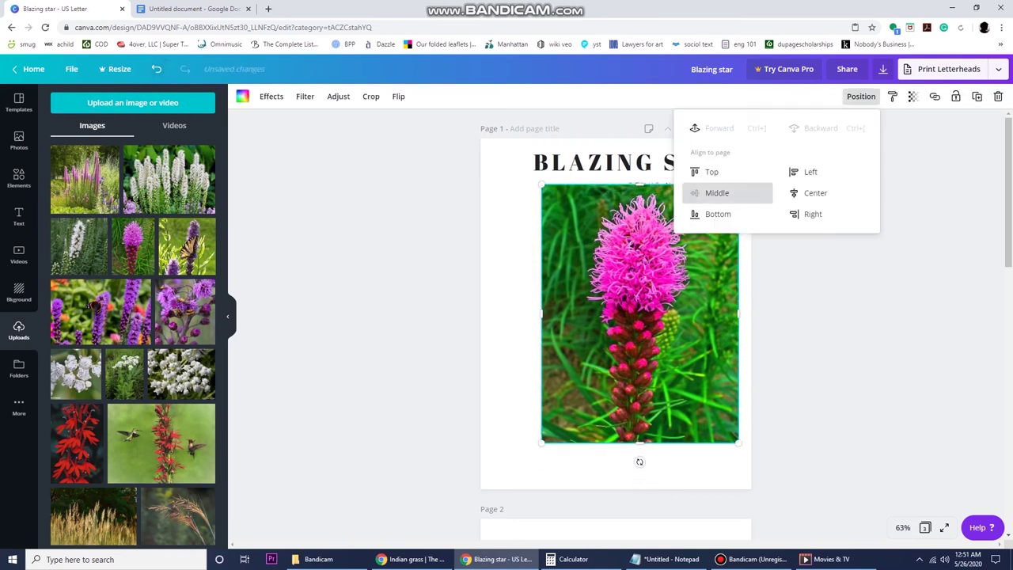
pyautogui.click(710, 172)
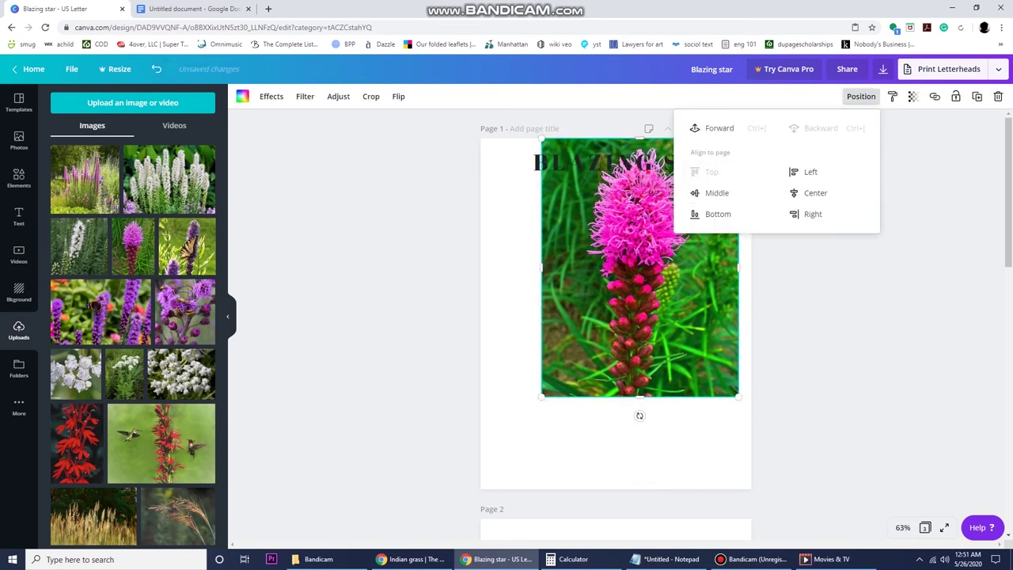
pyautogui.hotkey('ctrl', 'z')
# Fade the flower photo strongly with the transparency setting and move the BLAZING STAR title up to the page's top edge
pyautogui.click(912, 96)
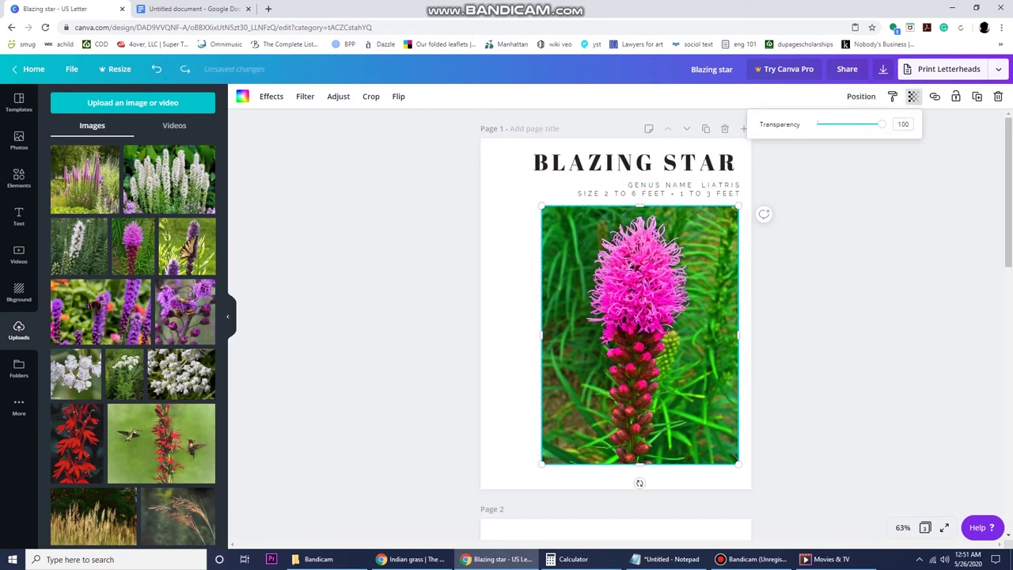
pyautogui.moveTo(880, 124); pyautogui.dragTo(826, 124)
pyautogui.click(637, 166)
pyautogui.moveTo(642, 193)
pyautogui.mouseDown()
pyautogui.moveTo(647, 485)
pyautogui.moveTo(641, 185)
pyautogui.mouseUp()
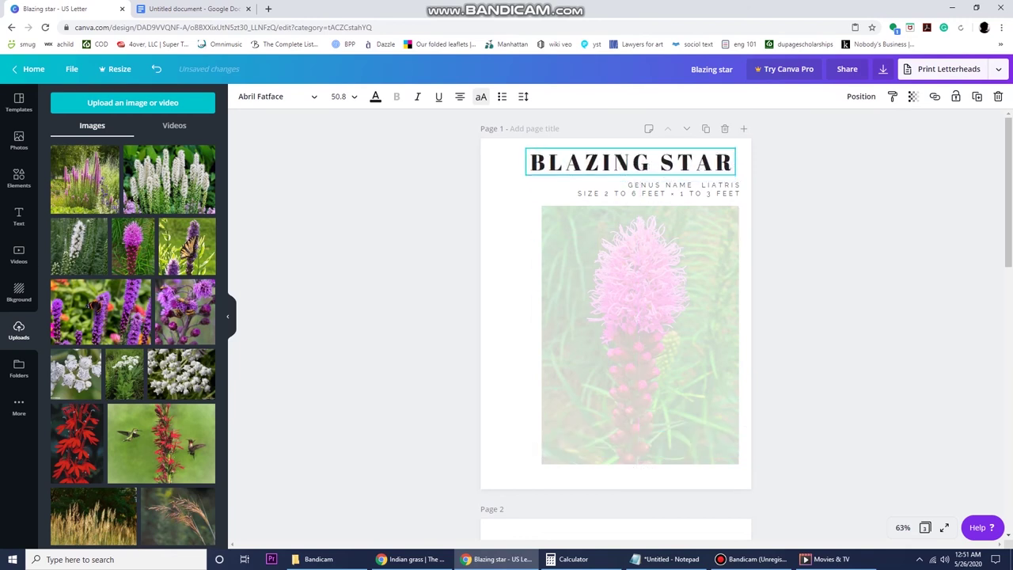
# Fade the BLAZING STAR title to a see-through grey and return the flower photo to full opacity
pyautogui.click(640, 285)
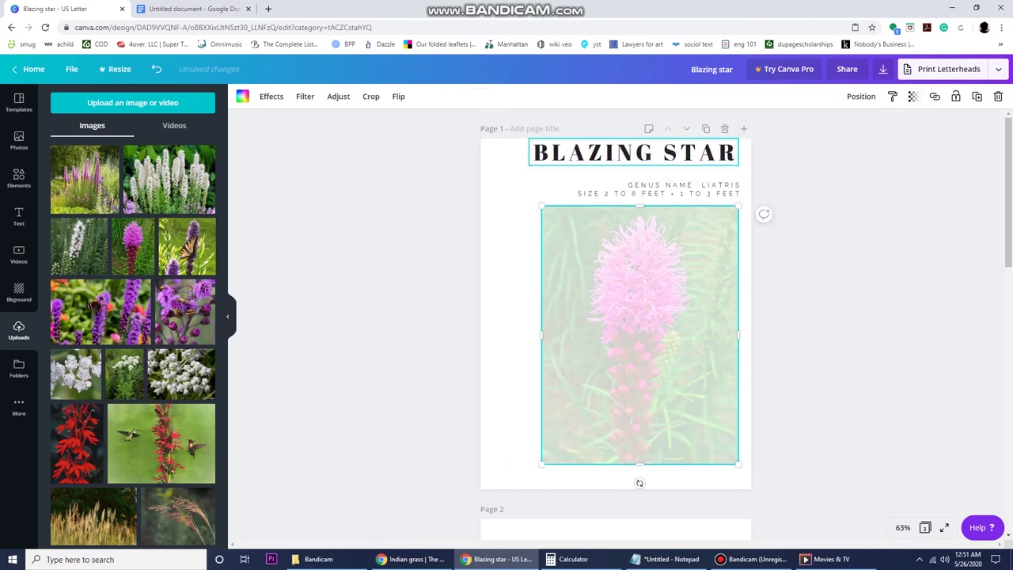
pyautogui.click(636, 152)
pyautogui.click(912, 96)
pyautogui.moveTo(882, 124)
pyautogui.mouseDown()
pyautogui.moveTo(845, 124)
pyautogui.moveTo(882, 125)
pyautogui.mouseUp()
pyautogui.click(640, 285)
pyautogui.click(913, 97)
# Recolour the BLAZING STAR title with the photo's dark reddish brown and set its transparency to 100
pyautogui.click(635, 153)
pyautogui.click(376, 96)
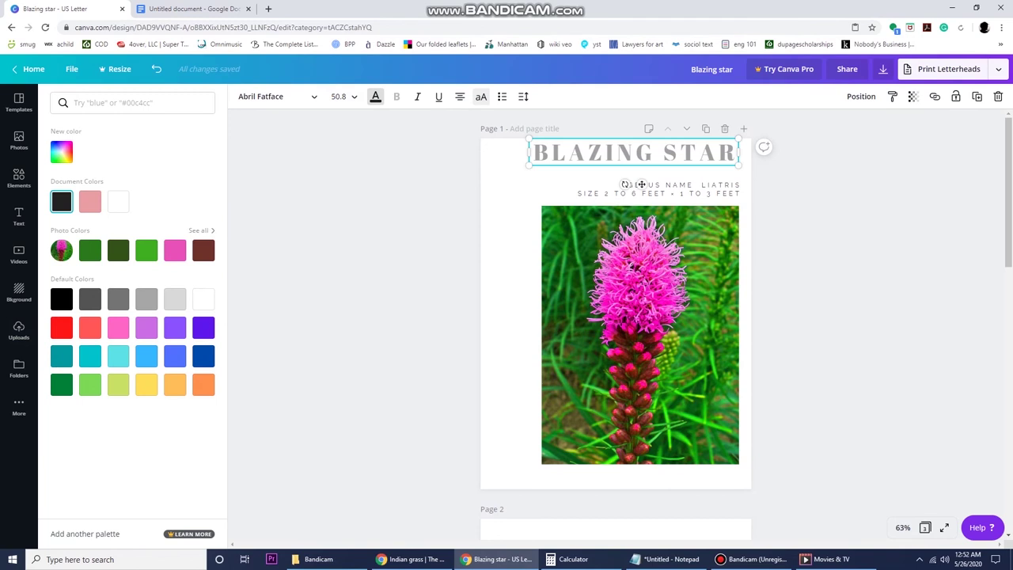
pyautogui.click(199, 231)
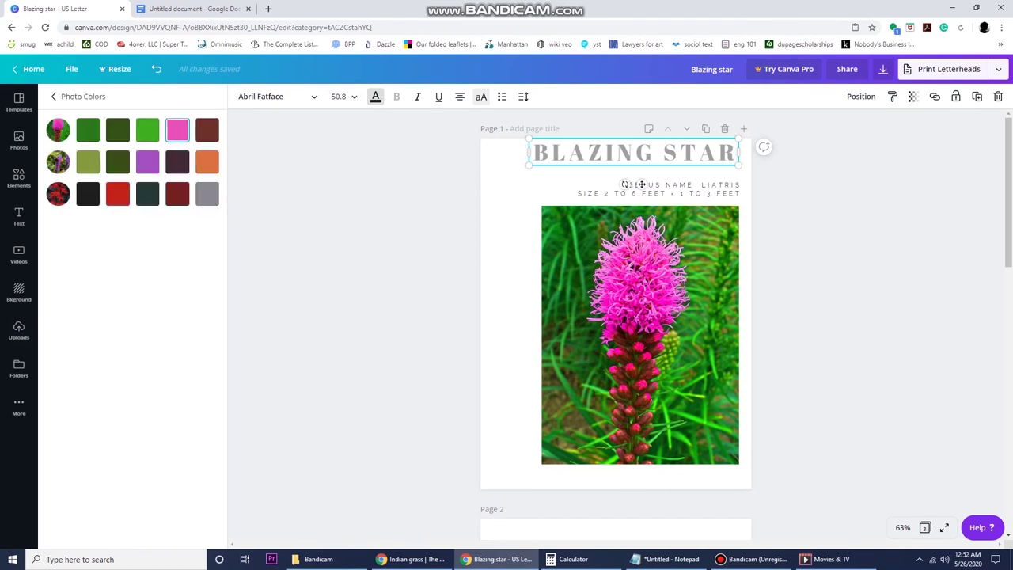
pyautogui.click(117, 129)
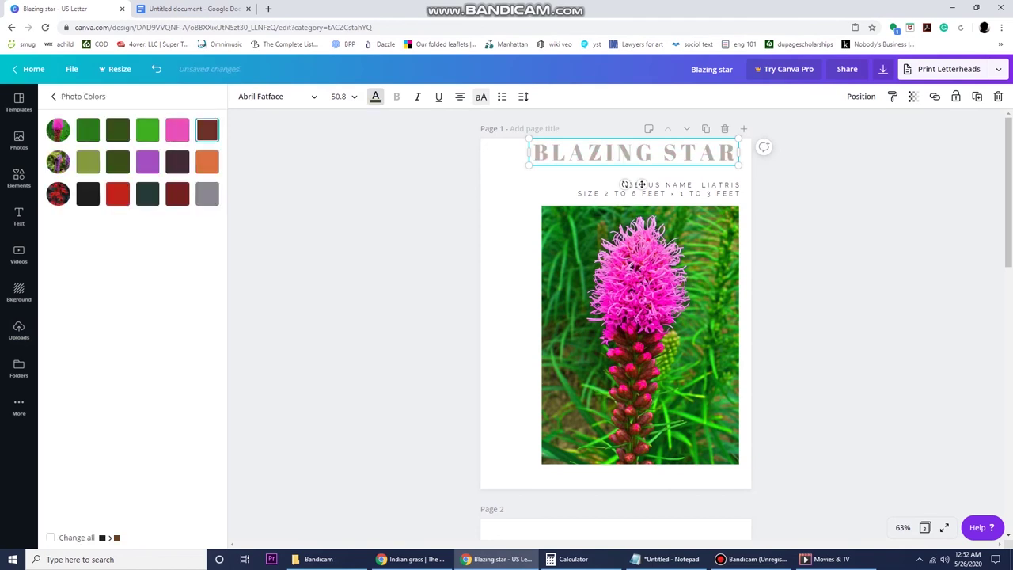
pyautogui.click(913, 95)
pyautogui.moveTo(839, 124); pyautogui.dragTo(881, 125)
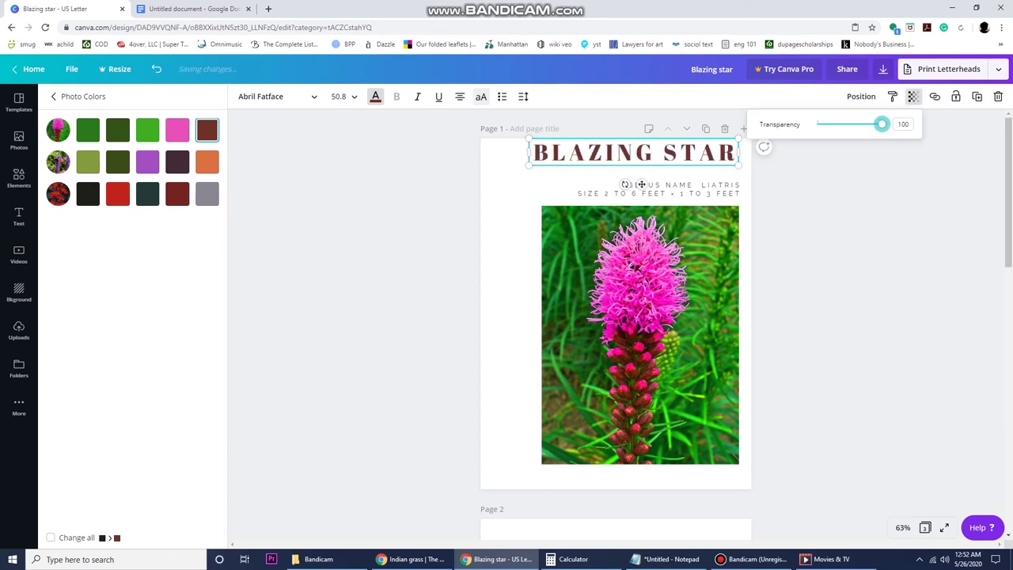
# Try the photo's bright green and pink on the BLAZING STAR title, and undo the last colour changes
pyautogui.click(147, 130)
pyautogui.click(177, 130)
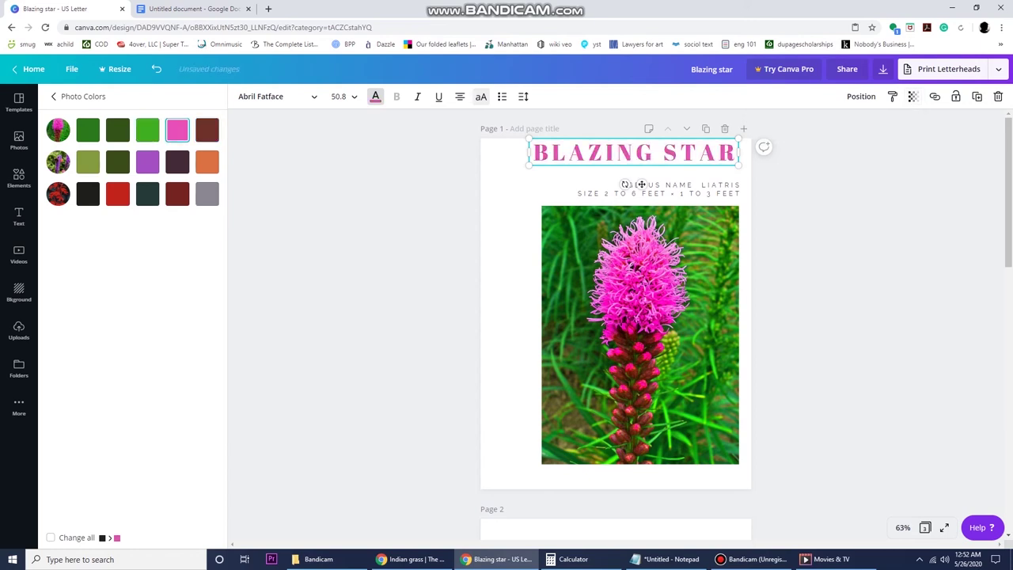
pyautogui.hotkey('ctrl', 'z')
pyautogui.hotkey('ctrl', 'z')
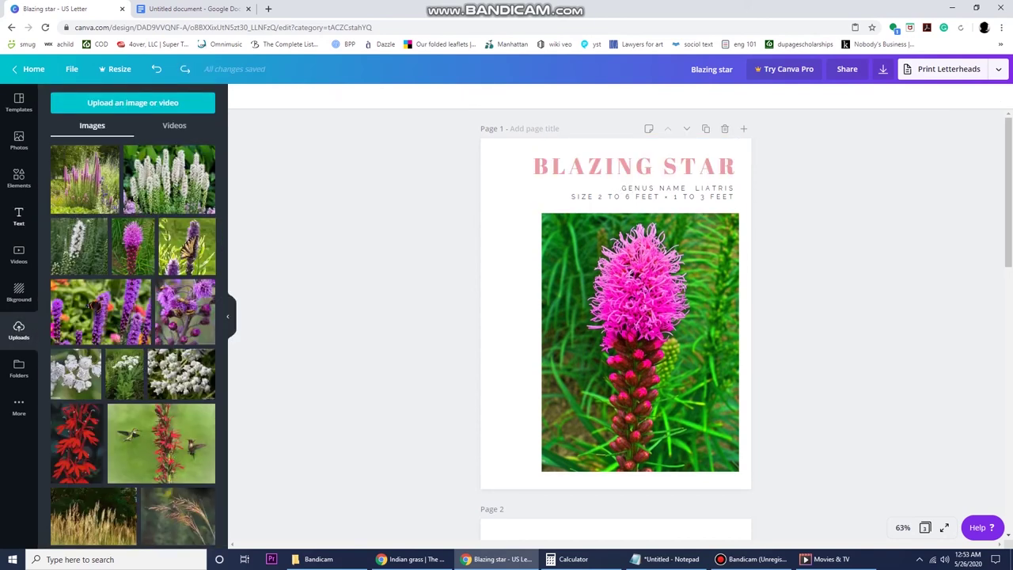
# Try the purple "Savage" word sticker on page 1, delete it, and leave the sticker collection
pyautogui.click(19, 177)
pyautogui.scroll(-3, 133, 316)
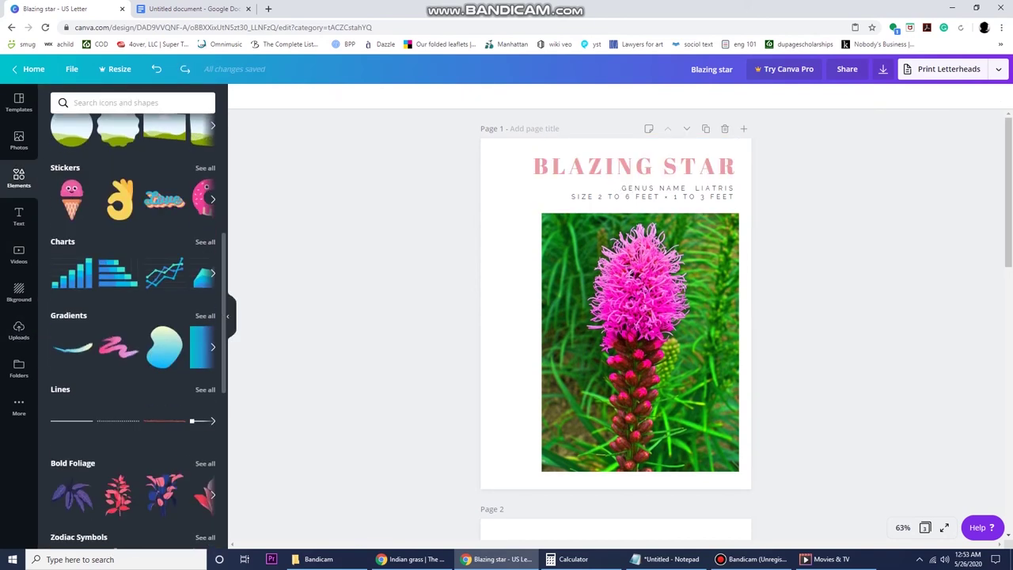
pyautogui.click(205, 167)
pyautogui.click(71, 283)
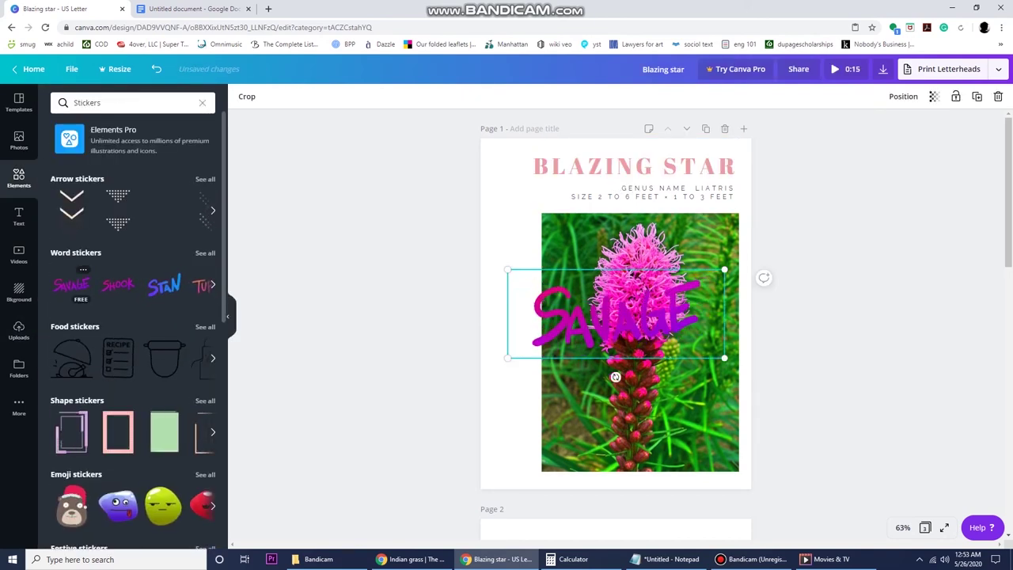
pyautogui.press('Delete')
pyautogui.scroll(-3, 73, 286)
pyautogui.click(202, 103)
# Add the asterisk from Simple Drawn Objects to page 1's upper-left corner and colour it with the photo's bright pink
pyautogui.scroll(-2, 133, 317)
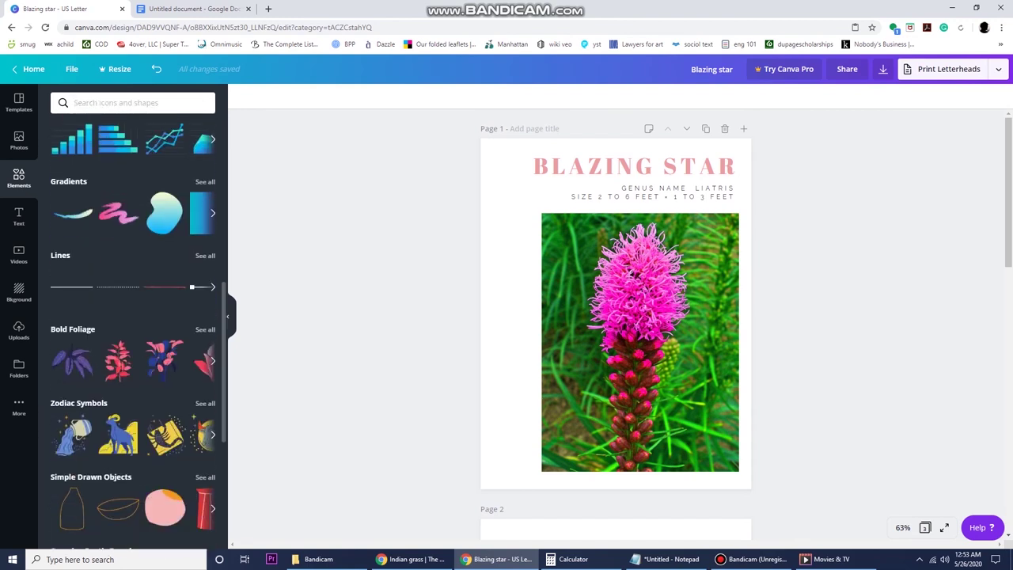
pyautogui.scroll(-4, 133, 316)
pyautogui.click(205, 194)
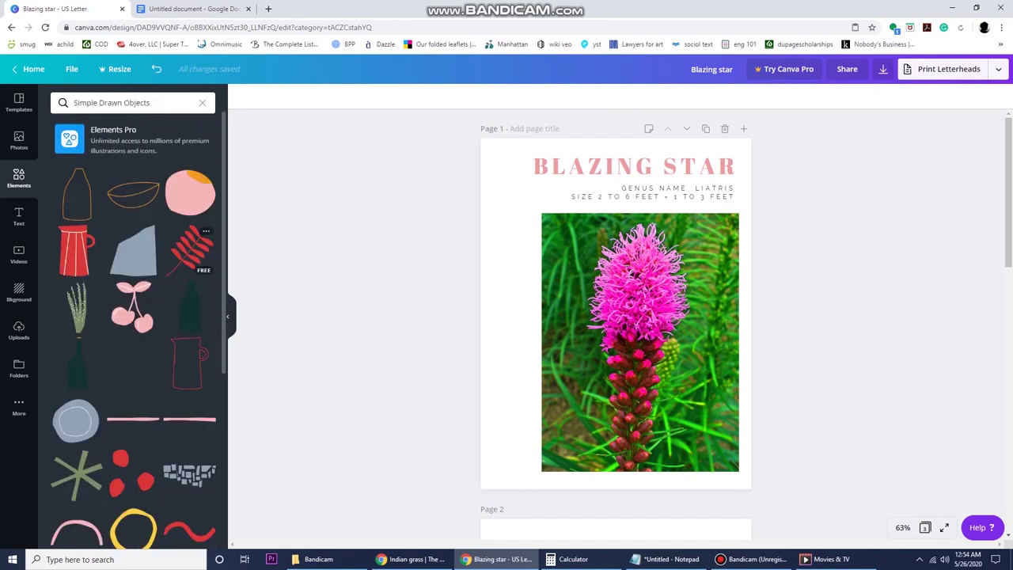
pyautogui.scroll(-4, 190, 317)
pyautogui.moveTo(615, 313); pyautogui.dragTo(515, 196)
pyautogui.click(243, 97)
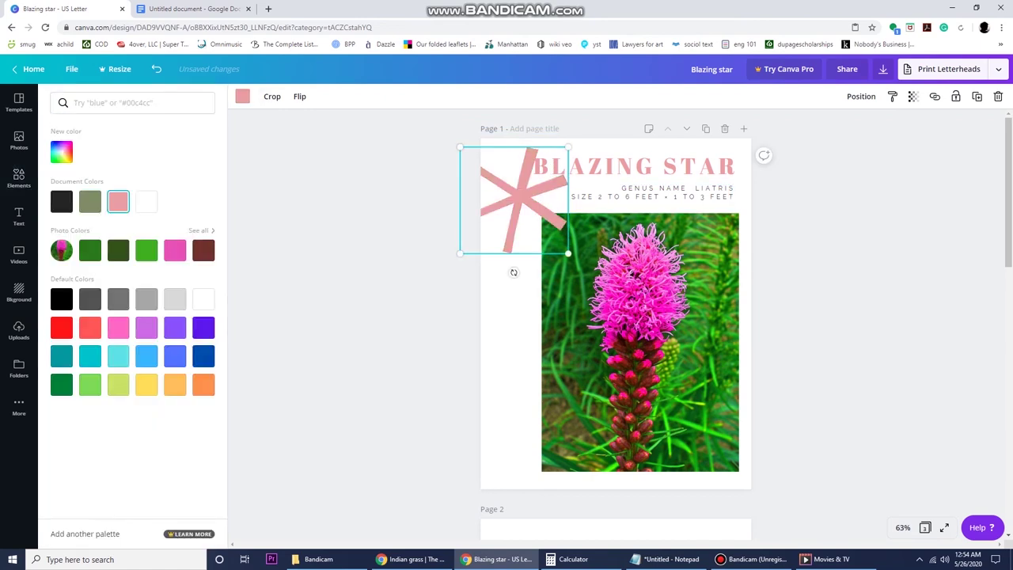
pyautogui.click(175, 250)
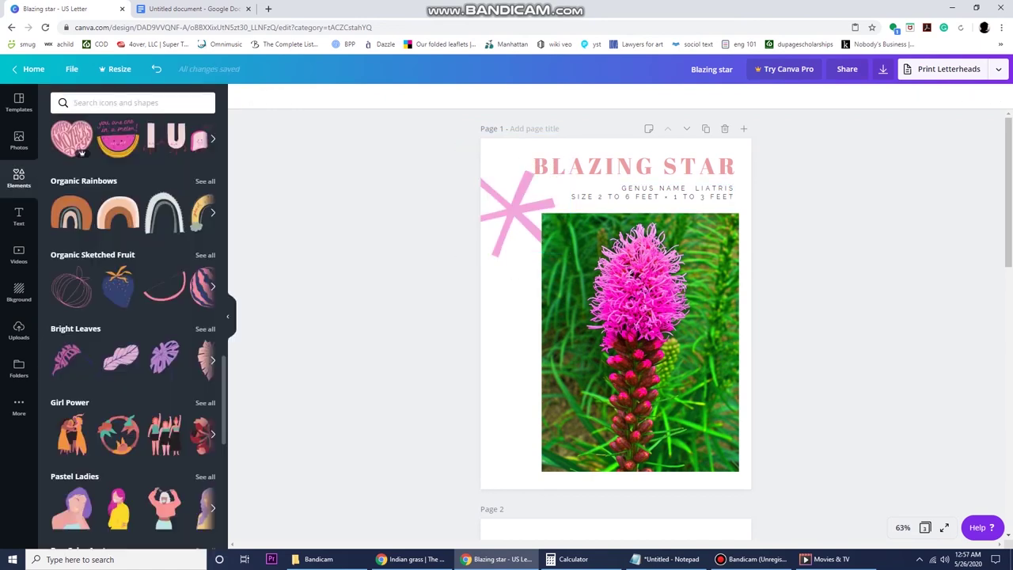
# Move the pink asterisk down beside the flower photo on page 1
pyautogui.scroll(10, 132, 324)
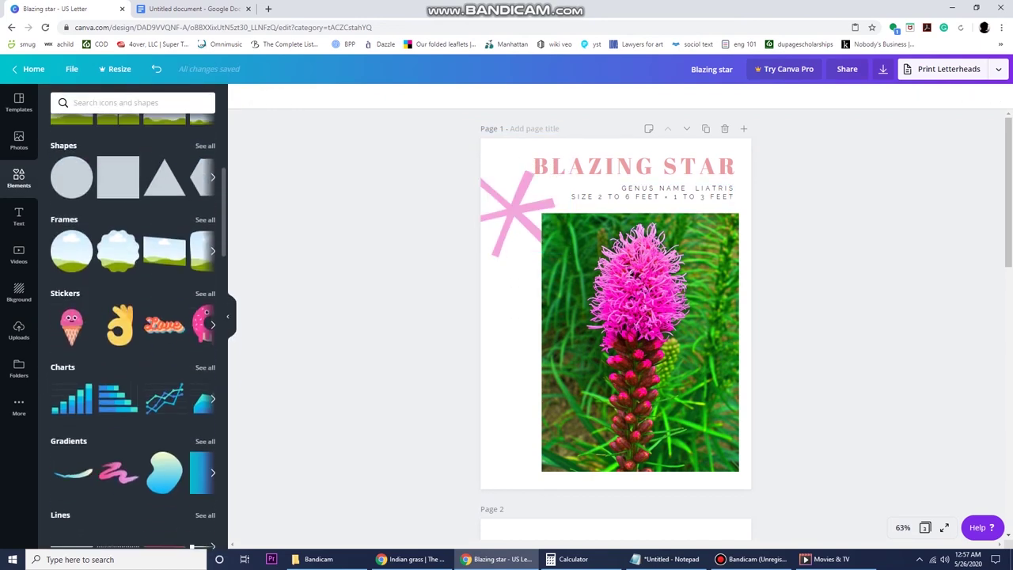
pyautogui.scroll(3, 133, 317)
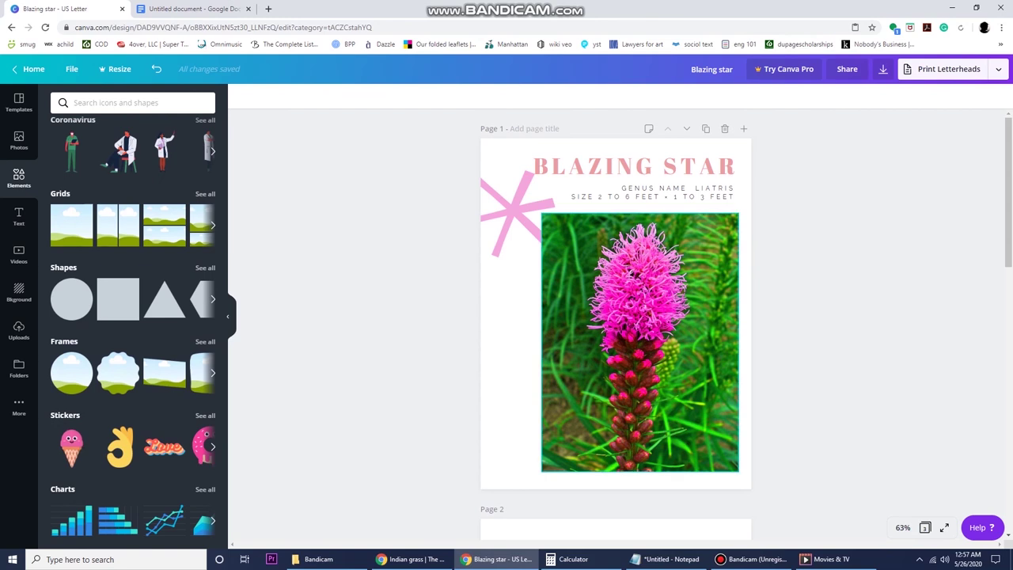
pyautogui.scroll(-10, 616, 474)
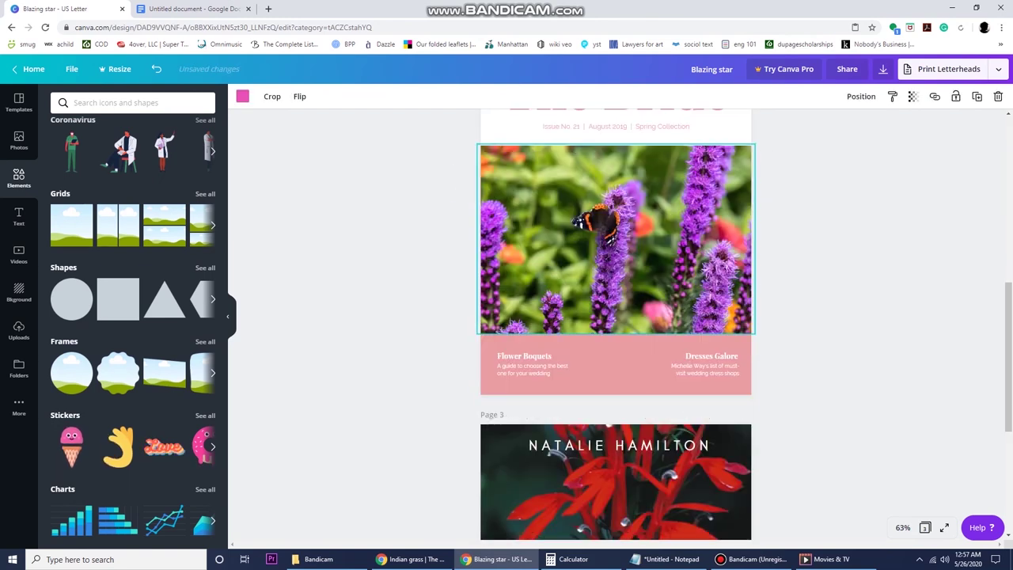
pyautogui.scroll(10, 615, 478)
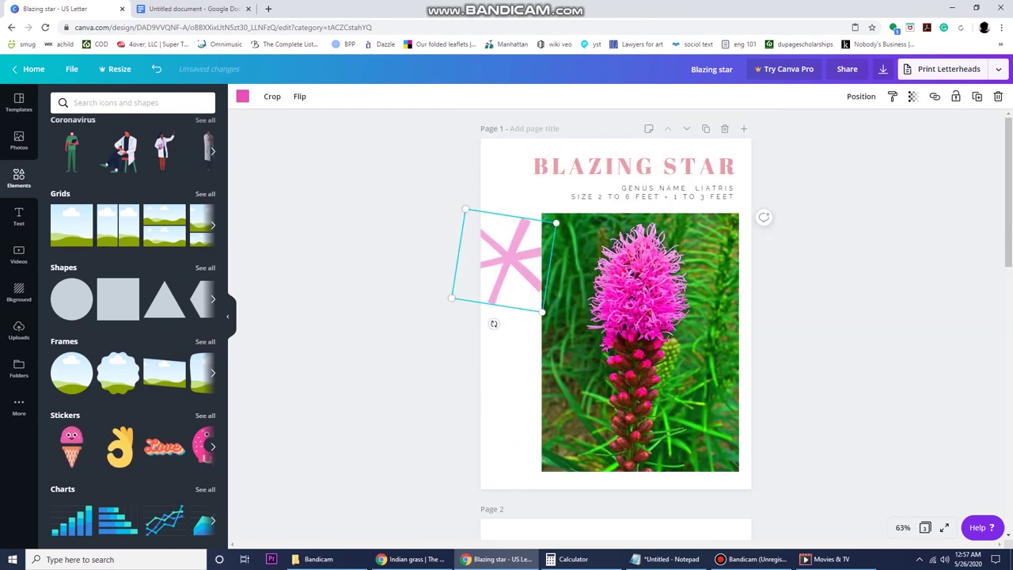
# Download all three pages of the design as a PDF Print file, without crop marks and bleed
pyautogui.click(883, 69)
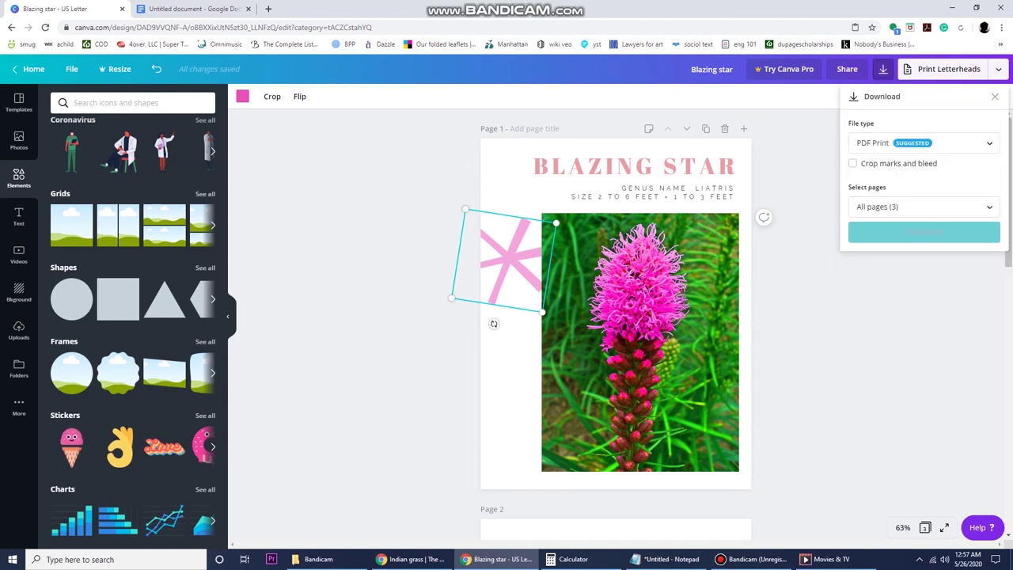
pyautogui.click(924, 143)
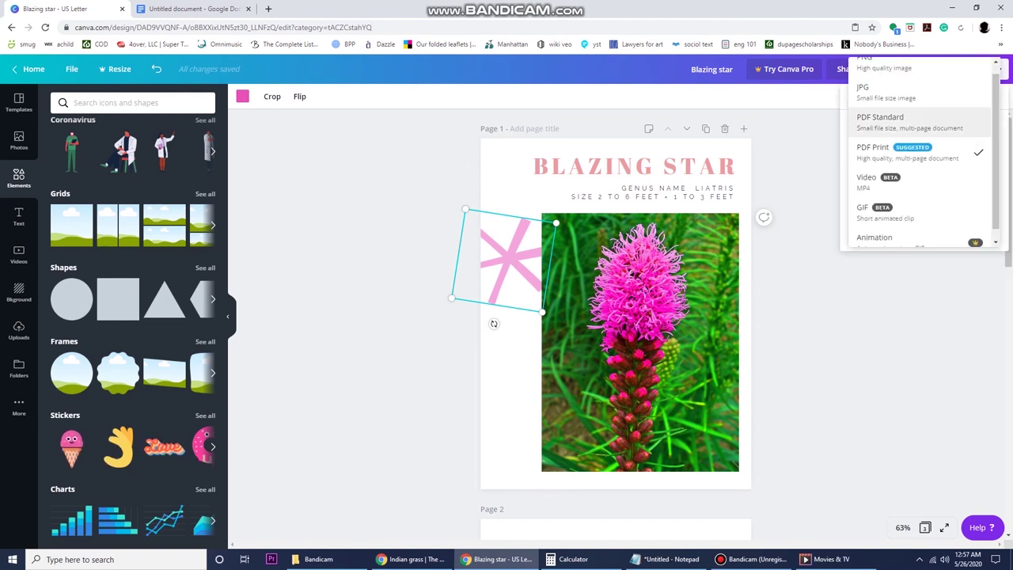
pyautogui.scroll(1, 920, 153)
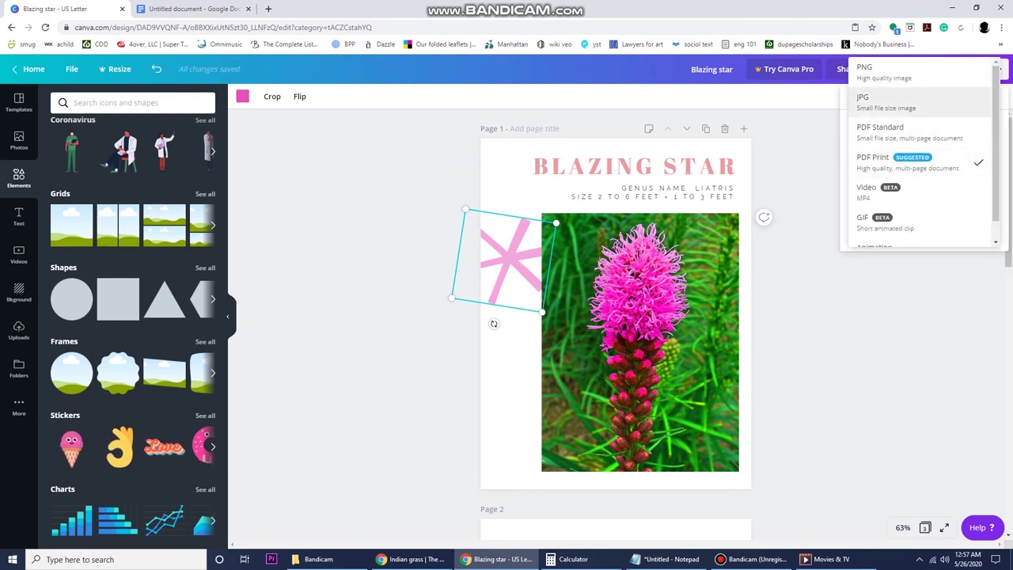
pyautogui.scroll(-1, 920, 152)
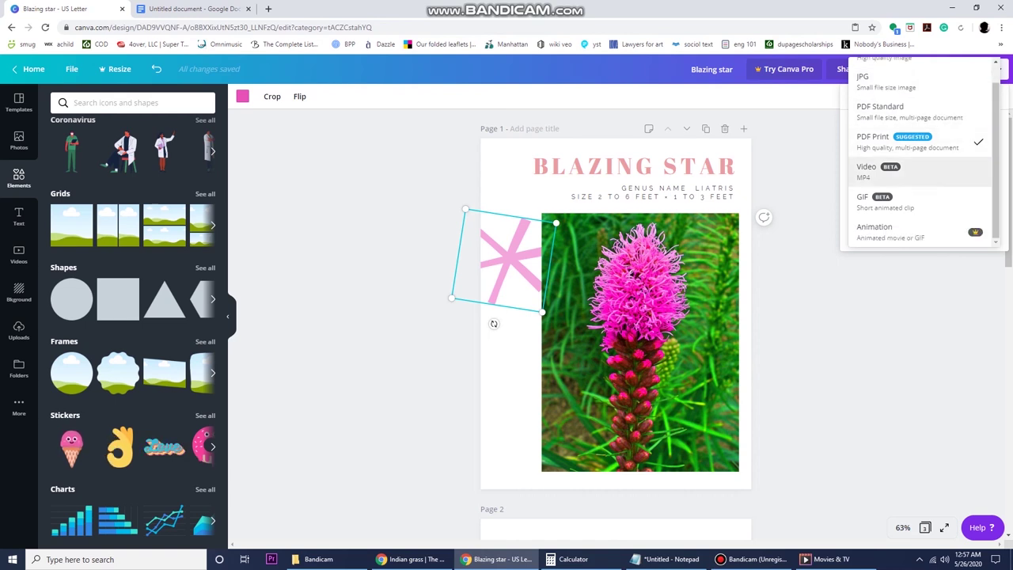
pyautogui.click(918, 145)
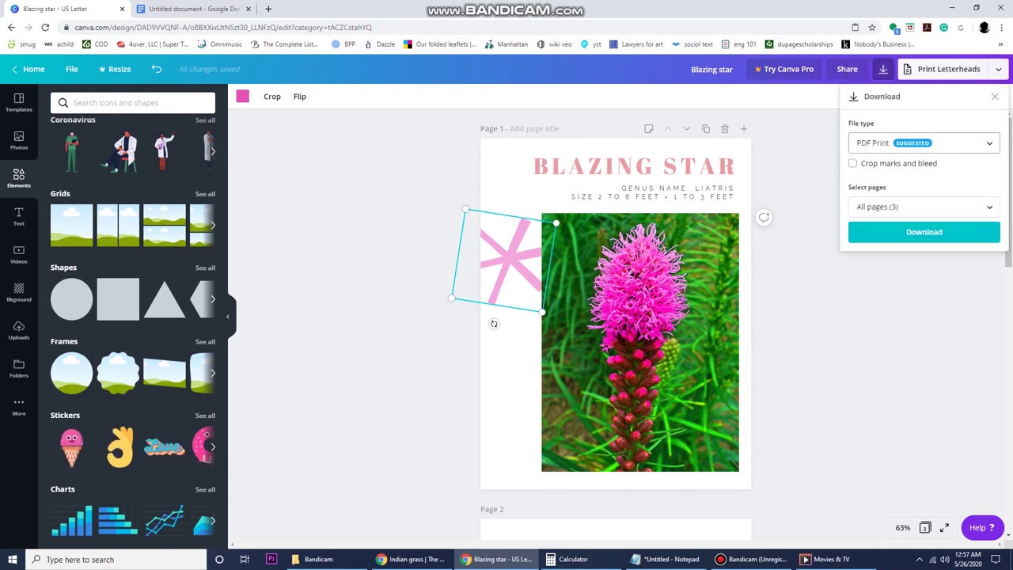
pyautogui.click(924, 232)
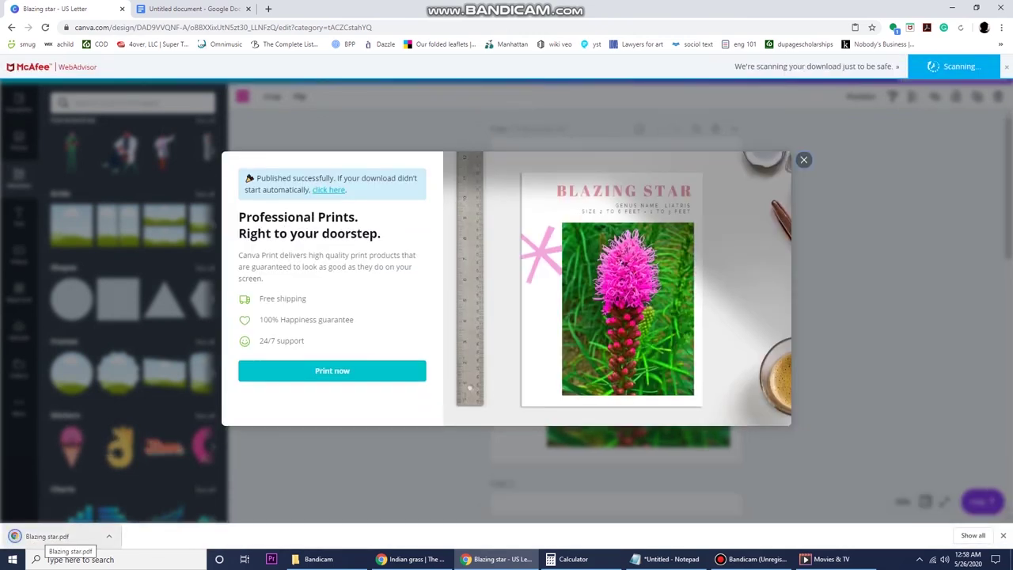
# Open the downloaded Blazing star.pdf and look through its pages to check the exported magazine
pyautogui.click(46, 537)
pyautogui.scroll(-9, 501, 301)
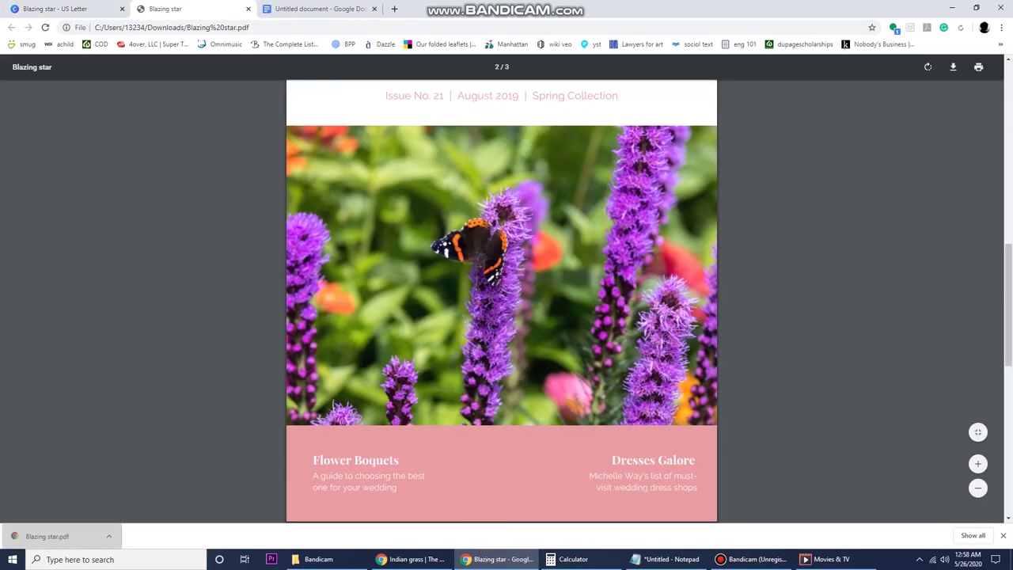
pyautogui.scroll(-7, 502, 301)
pyautogui.scroll(10, 502, 301)
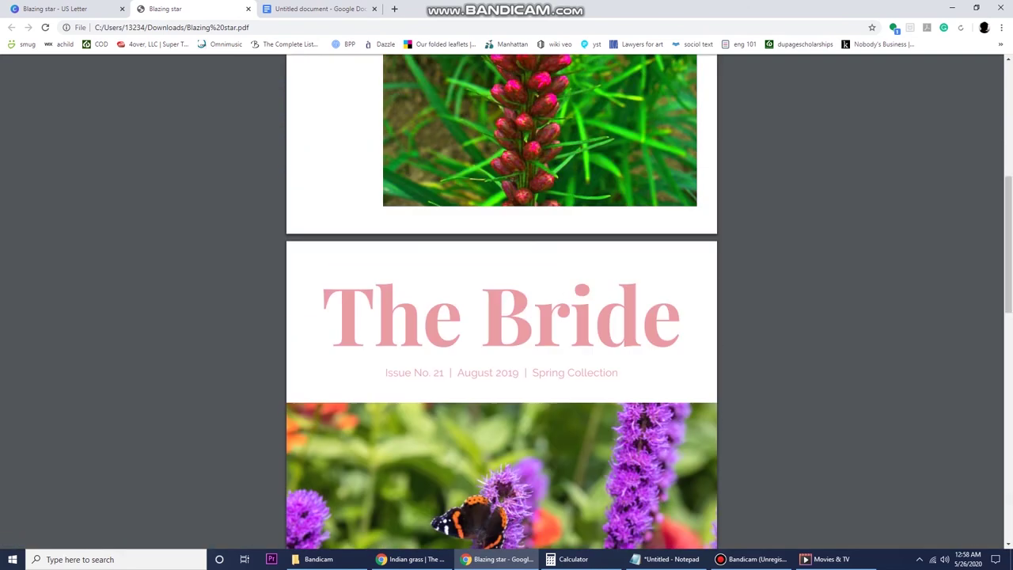